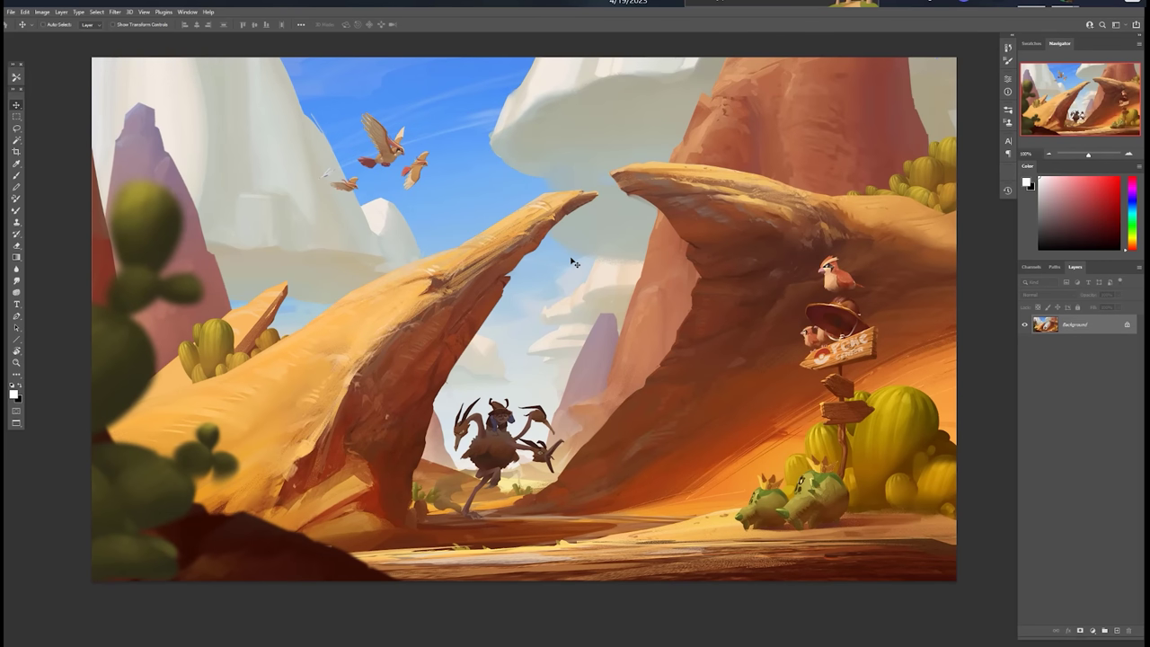
- Add a blank layer above the canyon painting and set the annotation colour to purple
{"action": "left_click", "coordinate": [1117, 631]}
{"action": "left_click", "coordinate": [1130, 191]}
{"action": "left_click", "coordinate": [1100, 187]}
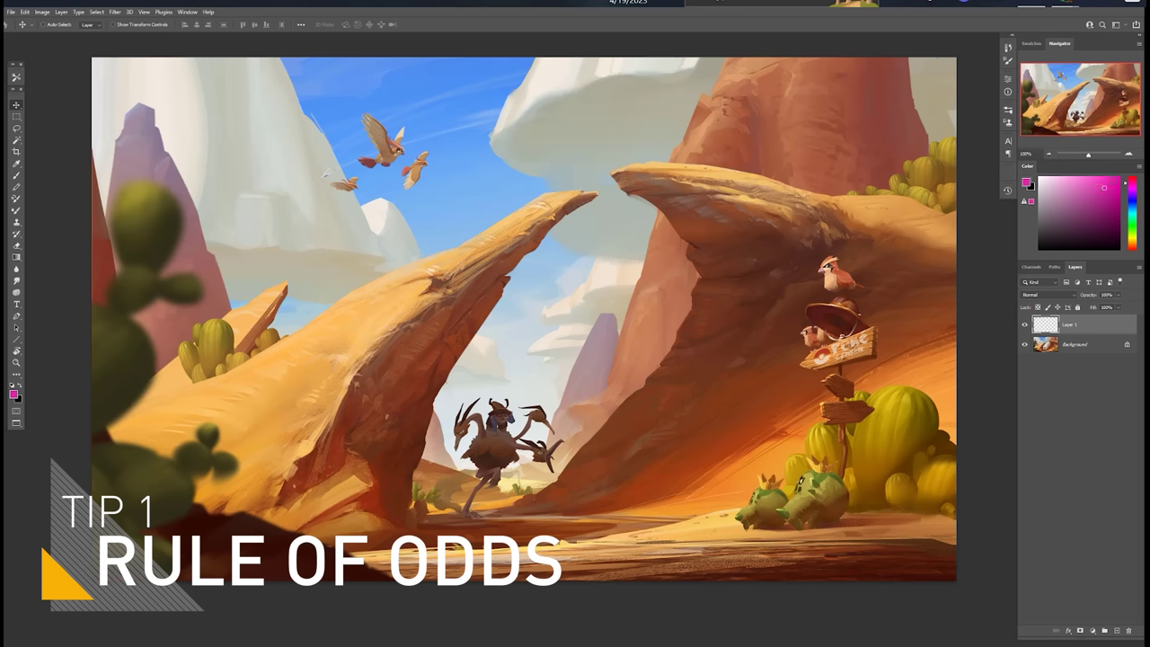
{"action": "left_click", "coordinate": [1130, 195]}
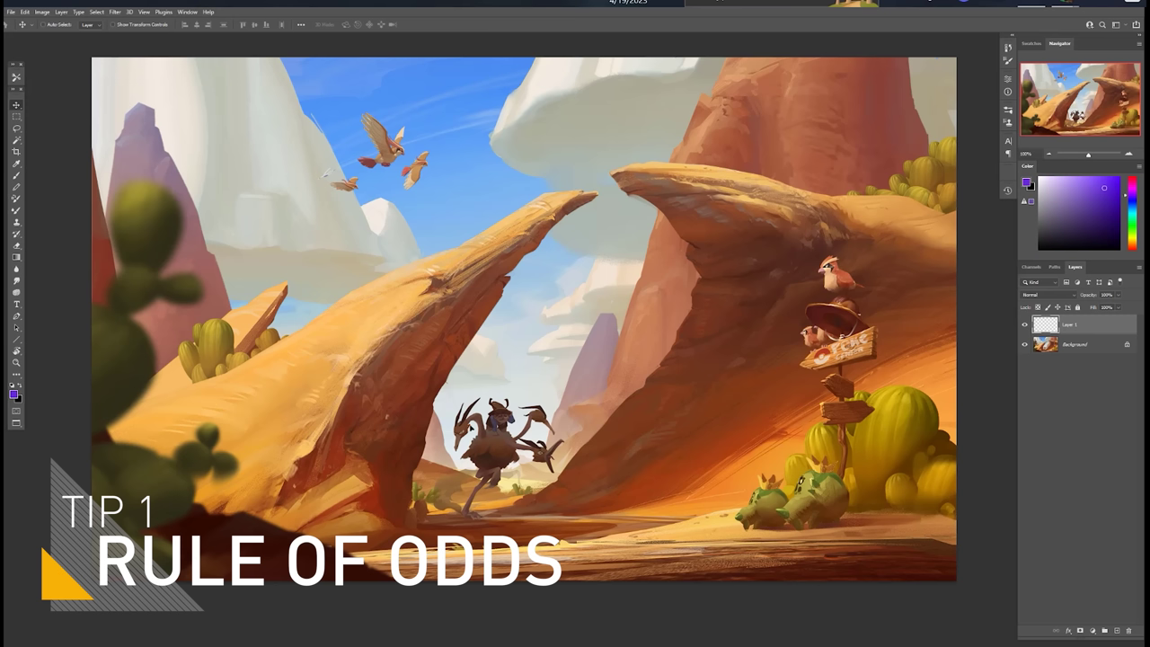
- Brush purple circles around the arch creature, signpost birds and flying birds, then undo them
{"action": "left_click", "coordinate": [17, 177]}
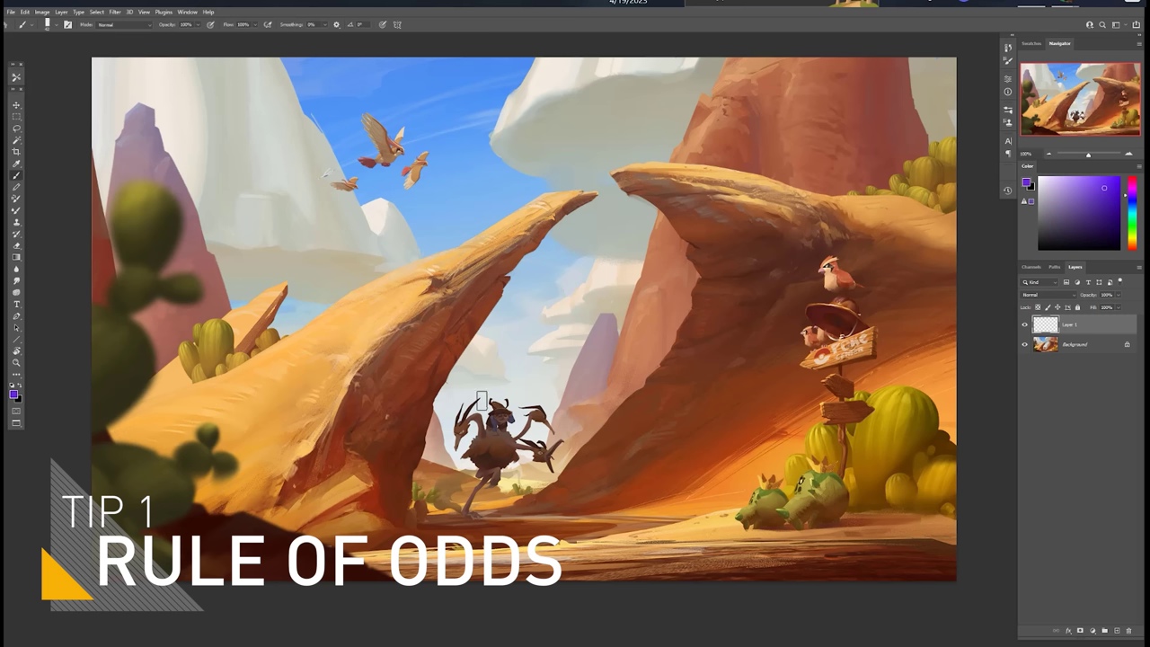
{"action": "left_click_drag", "start_coordinate": [482, 401], "coordinate": [437, 456]}
{"action": "mouse_move", "coordinate": [849, 261]}
{"action": "left_mouse_down"}
{"action": "mouse_move", "coordinate": [811, 360]}
{"action": "mouse_move", "coordinate": [784, 301]}
{"action": "left_mouse_up"}
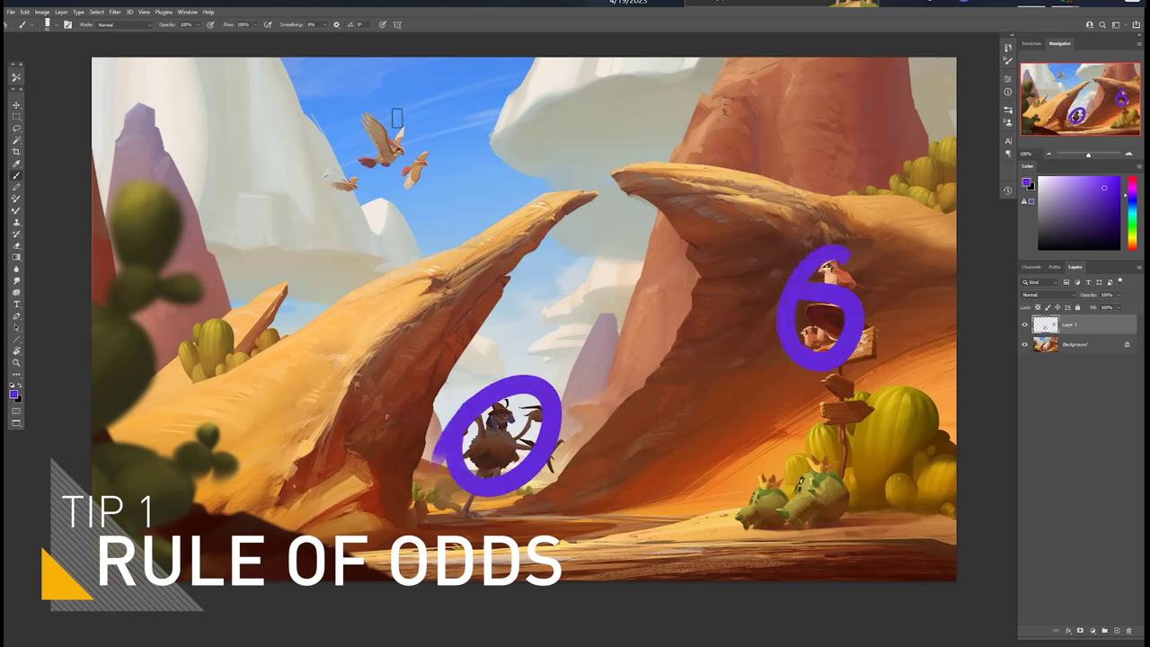
{"action": "left_click_drag", "start_coordinate": [398, 113], "coordinate": [346, 187]}
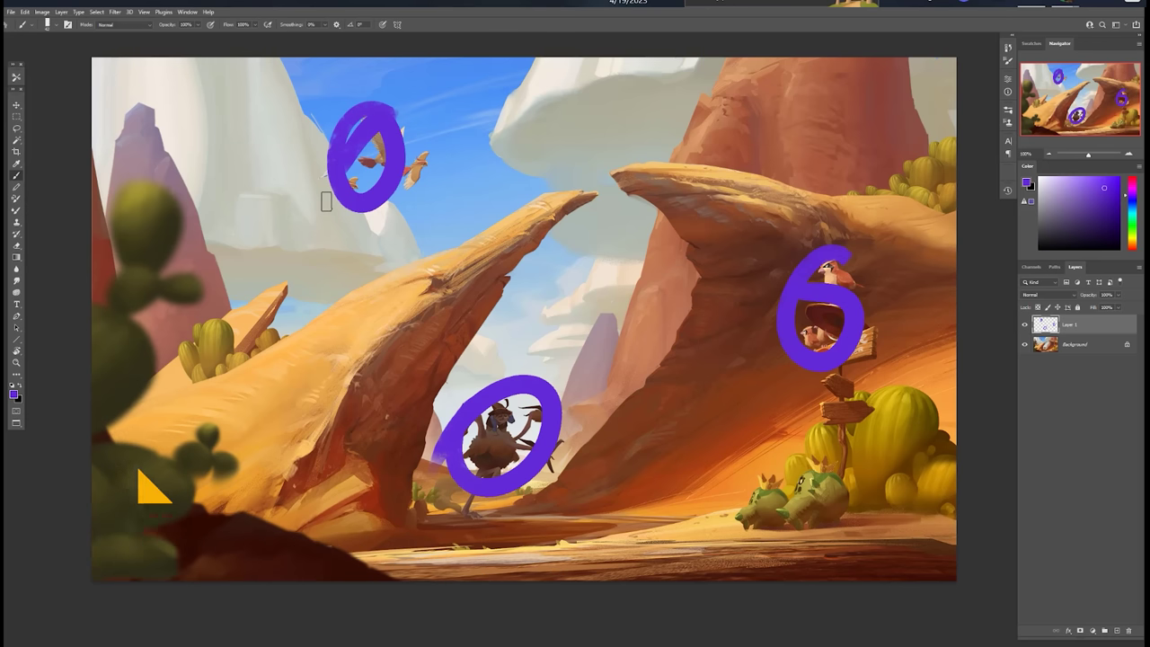
{"action": "key", "text": "ctrl+z"}
{"action": "key", "text": "ctrl+z"}
{"action": "key", "text": "ctrl+z"}
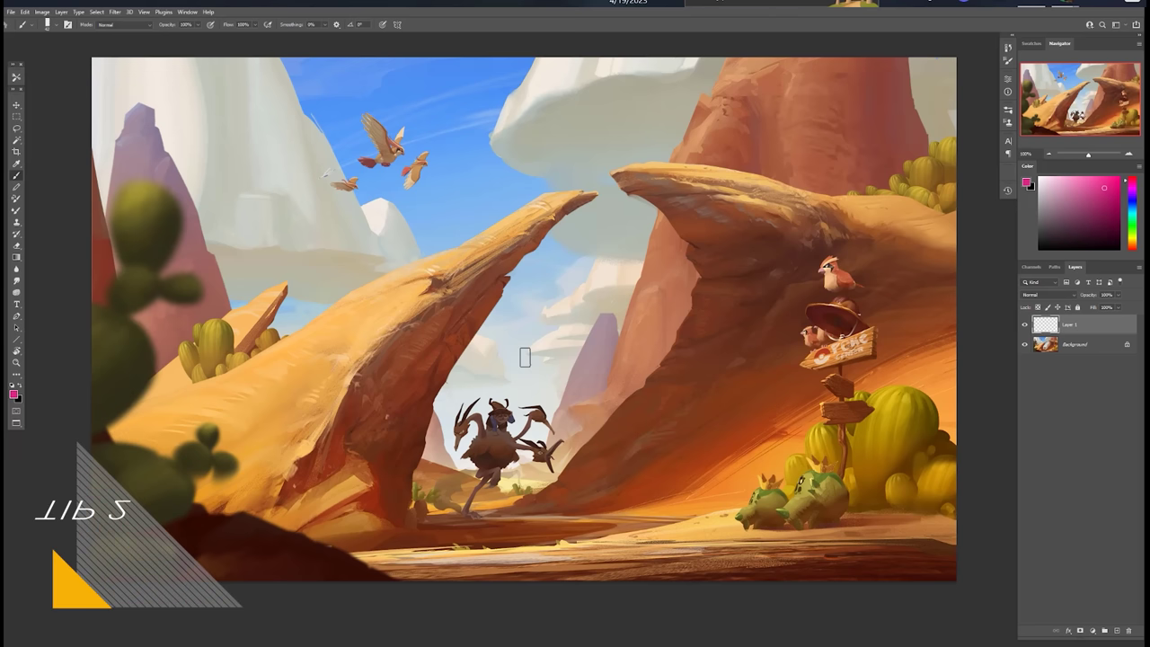
{"action": "left_click_drag", "start_coordinate": [523, 380], "coordinate": [499, 368]}
{"action": "left_click_drag", "start_coordinate": [378, 94], "coordinate": [373, 157]}
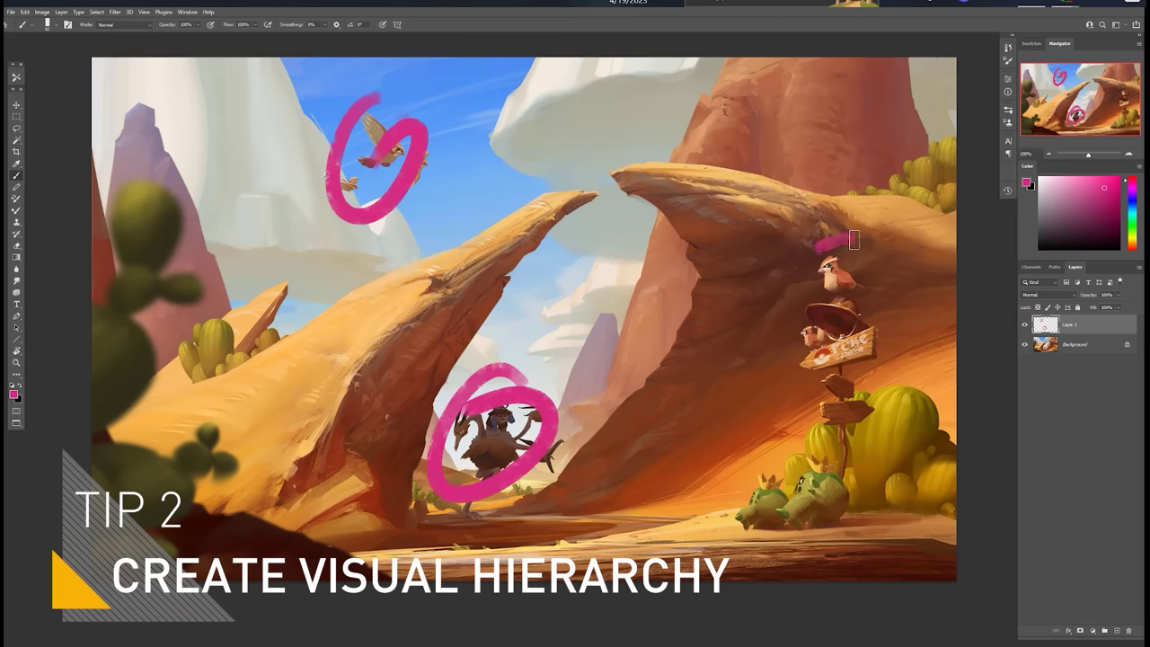
{"action": "left_click_drag", "start_coordinate": [849, 238], "coordinate": [772, 299]}
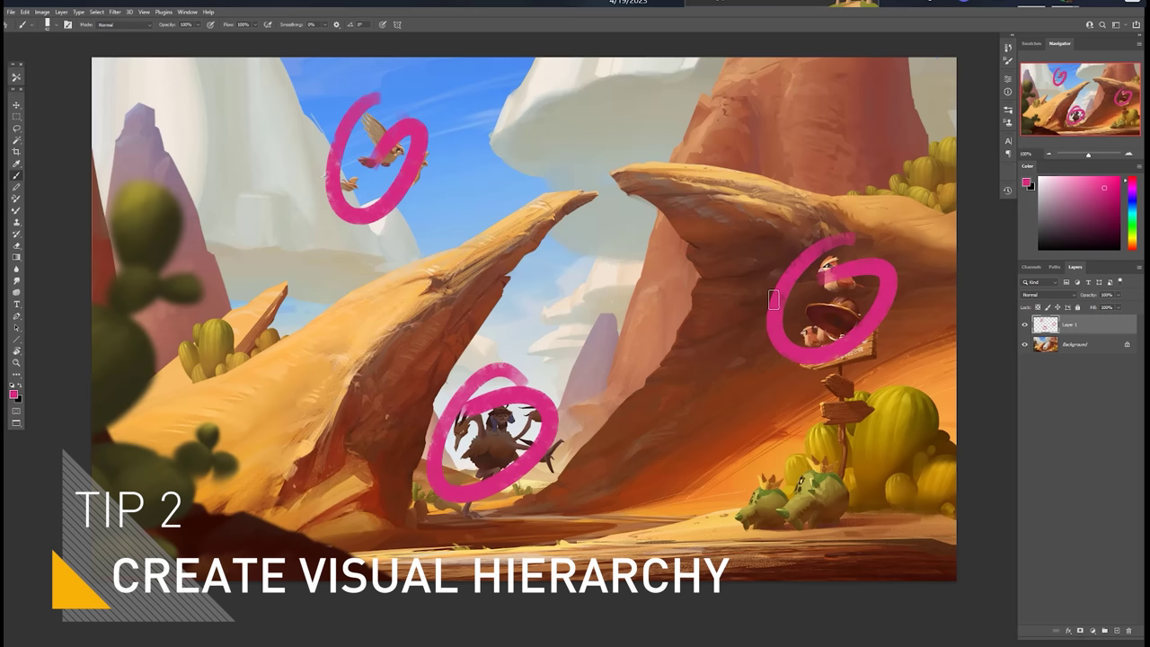
{"action": "key", "text": "ctrl+z"}
{"action": "key", "text": "ctrl+z"}
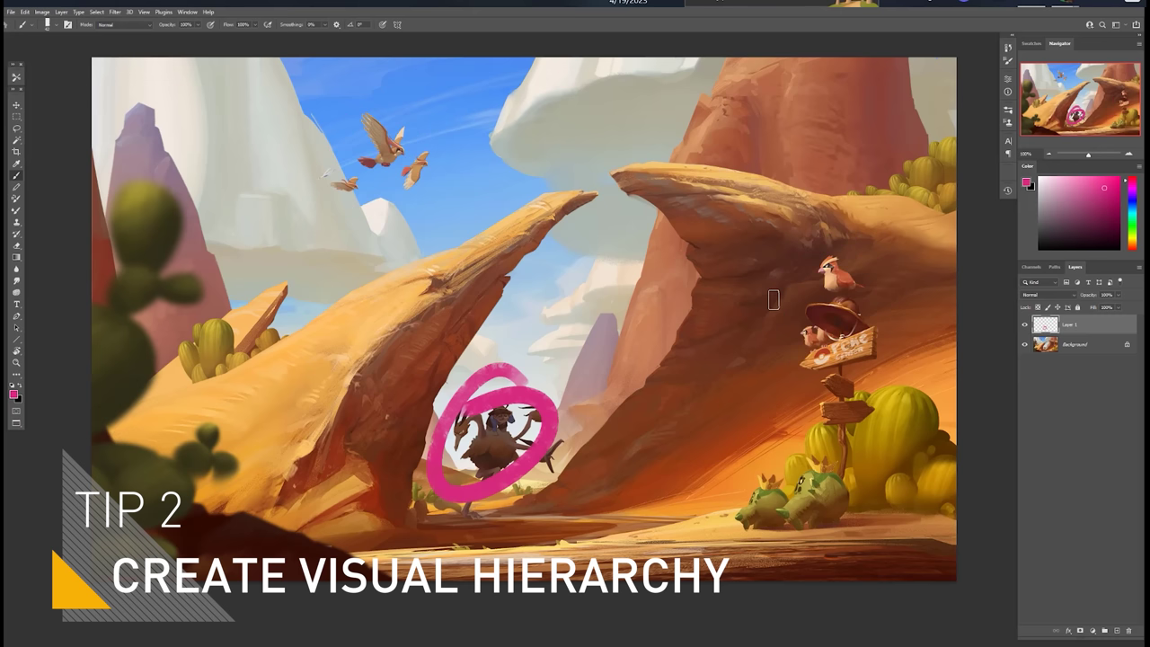
{"action": "key", "text": "ctrl+z"}
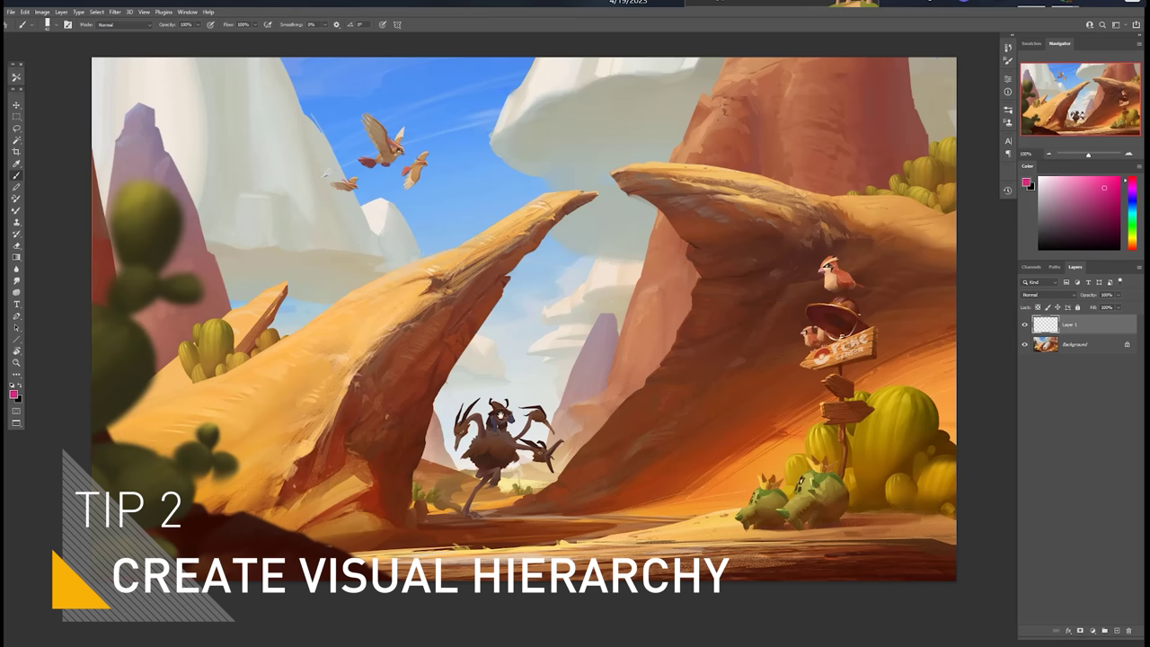
{"action": "mouse_move", "coordinate": [580, 187]}
{"action": "left_mouse_down"}
{"action": "mouse_move", "coordinate": [363, 447]}
{"action": "mouse_move", "coordinate": [490, 537]}
{"action": "mouse_move", "coordinate": [667, 345]}
{"action": "mouse_move", "coordinate": [584, 183]}
{"action": "left_mouse_up"}
{"action": "left_click_drag", "start_coordinate": [502, 364], "coordinate": [485, 494]}
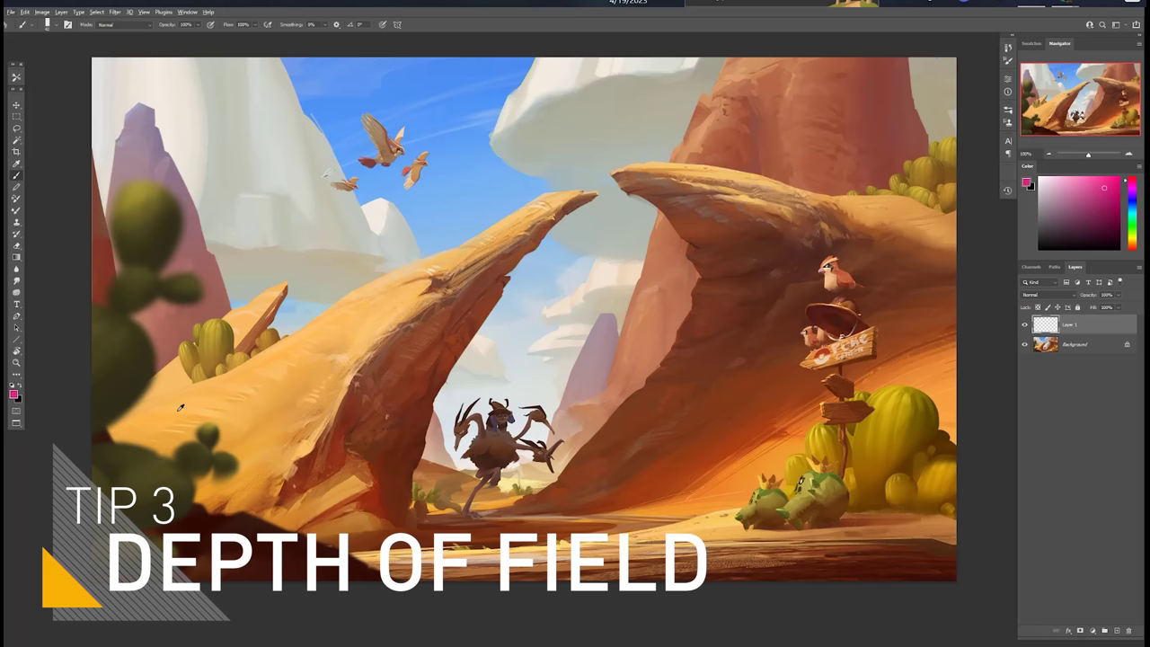
- Select the Blur tool and choose a different brush tip preset
{"action": "left_click", "coordinate": [16, 268]}
{"action": "right_click", "coordinate": [603, 399]}
{"action": "left_click", "coordinate": [658, 439]}
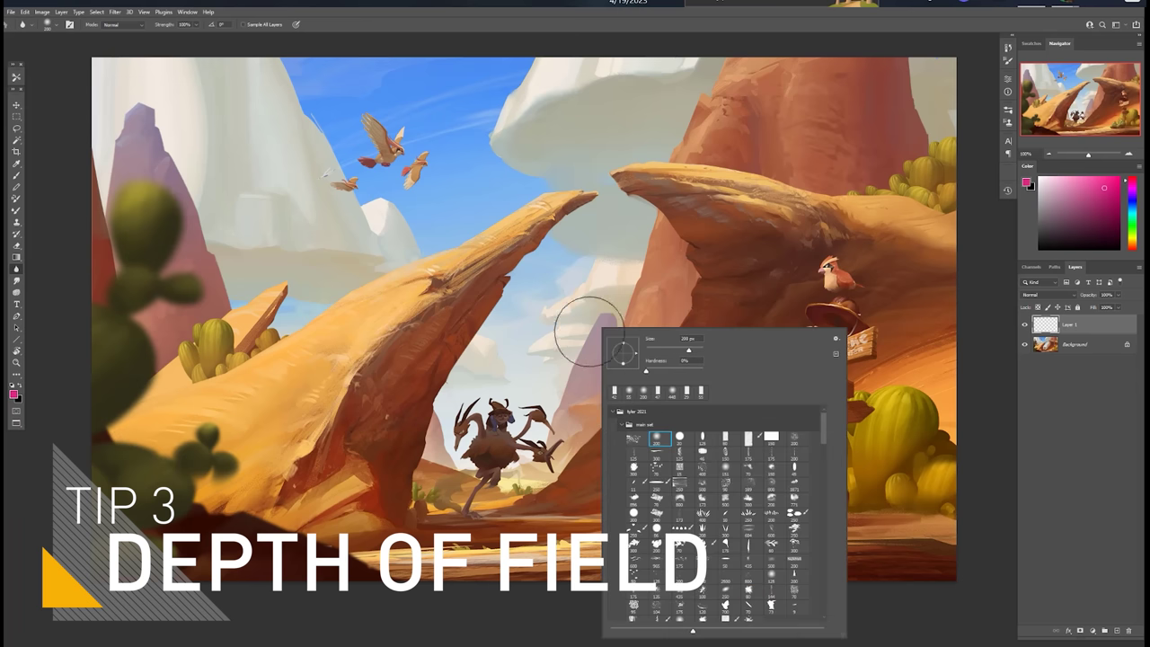
{"action": "left_click", "coordinate": [587, 306]}
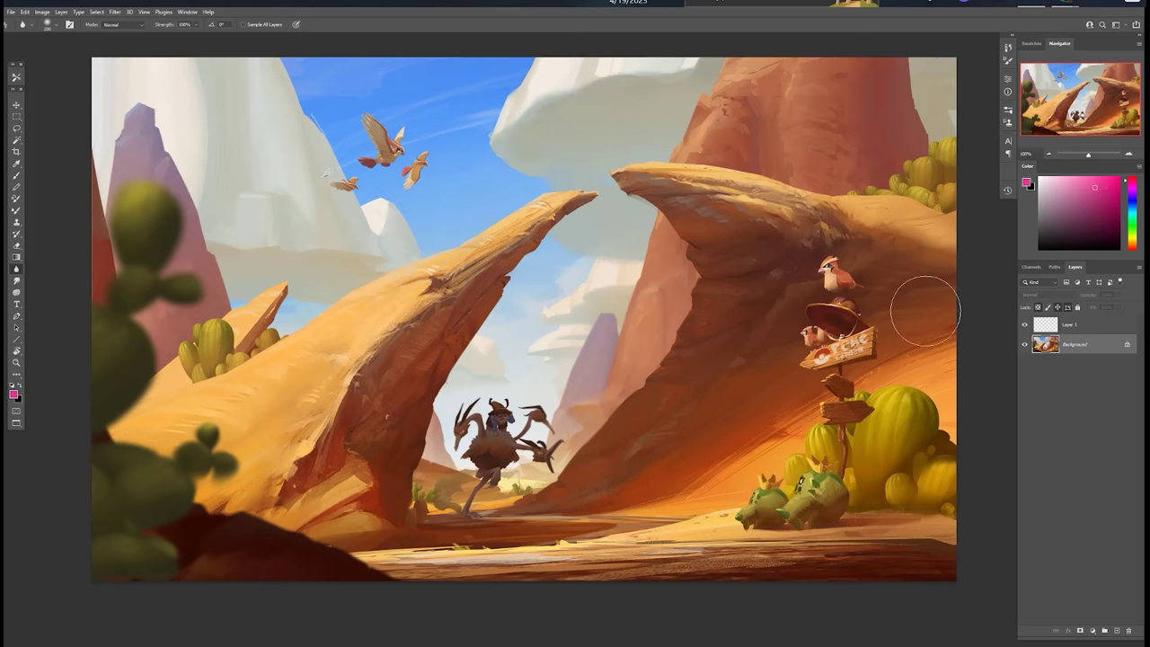
- With a blue brush on Layer 1, draw a triangle linking the birds, signpost bird and arch creature
{"action": "left_click", "coordinate": [1134, 207]}
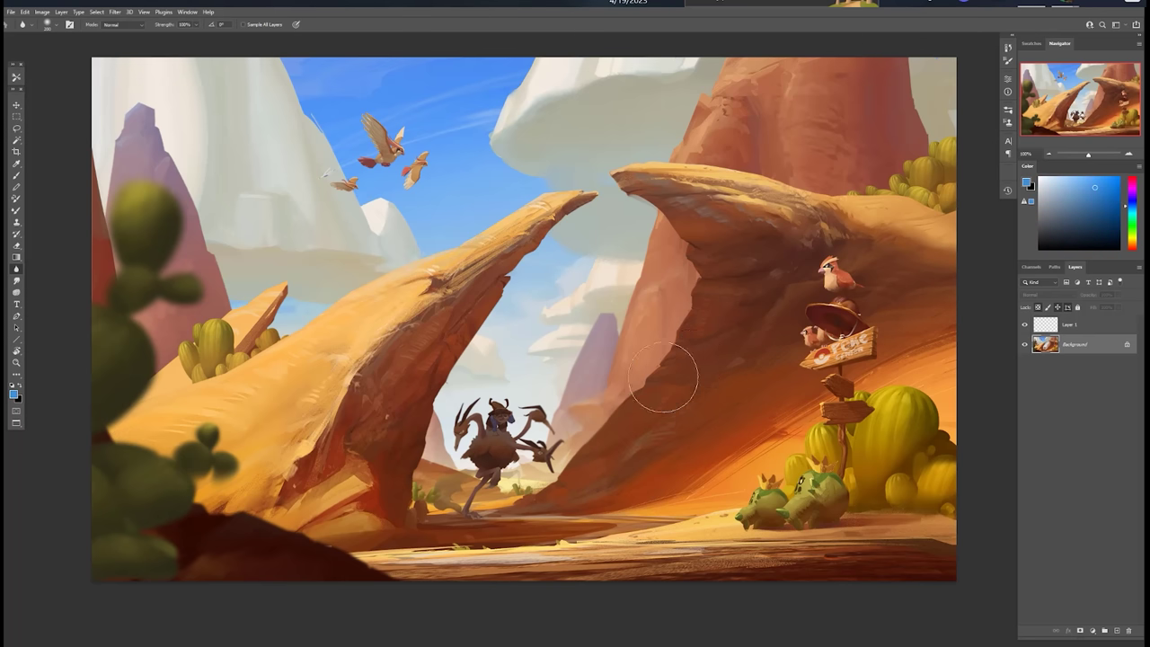
{"action": "right_click", "coordinate": [668, 380]}
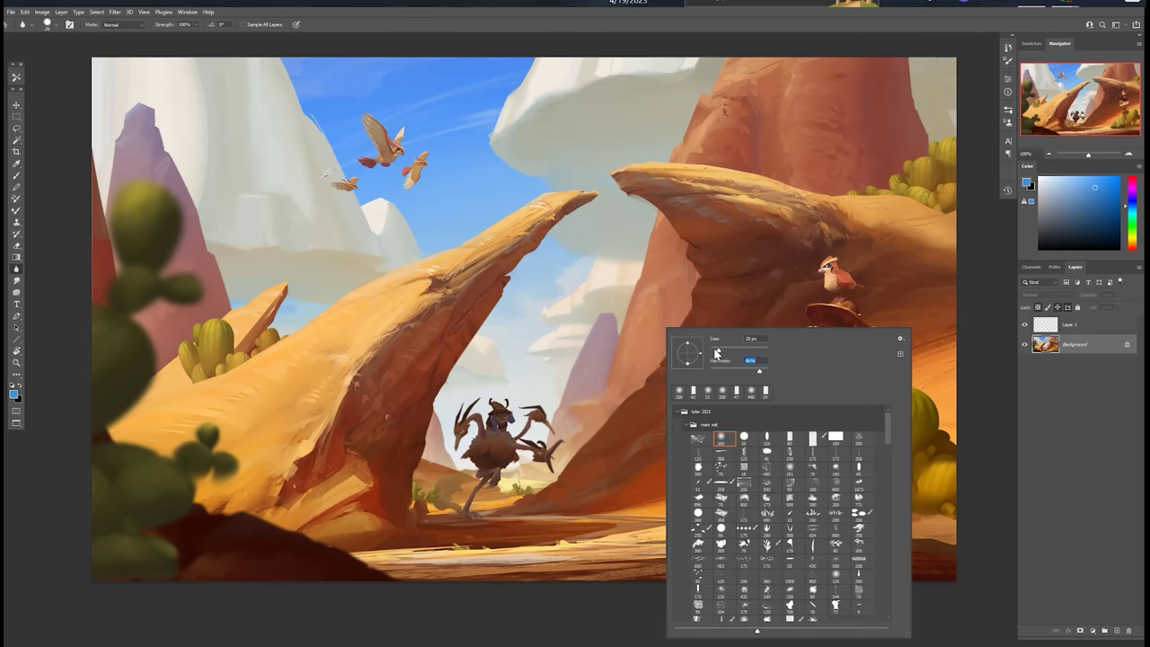
{"action": "key", "text": "b"}
{"action": "key", "text": "alt+bracketright"}
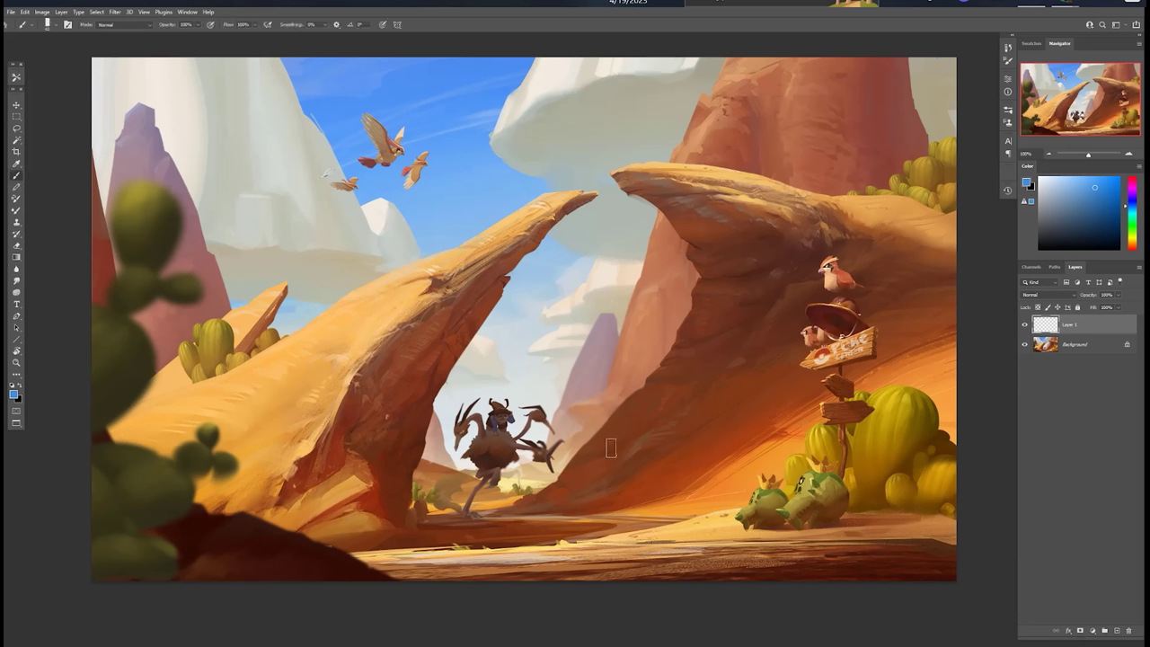
{"action": "mouse_move", "coordinate": [468, 495]}
{"action": "left_mouse_down"}
{"action": "mouse_move", "coordinate": [688, 384]}
{"action": "mouse_move", "coordinate": [525, 209]}
{"action": "mouse_move", "coordinate": [519, 505]}
{"action": "left_mouse_up"}
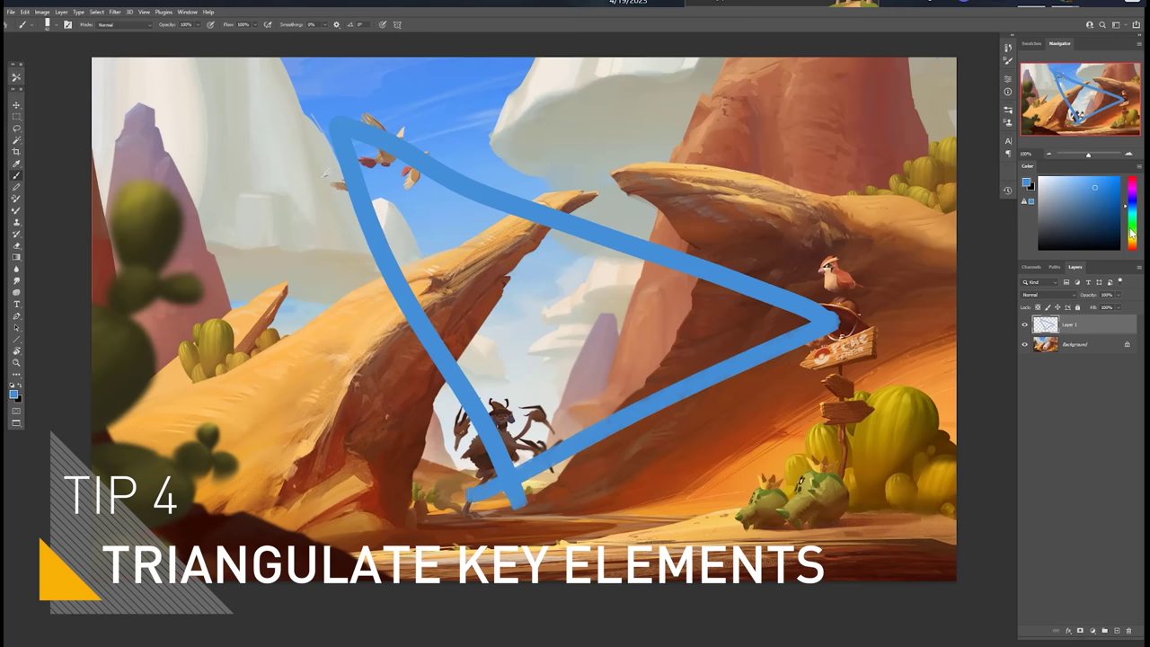
- Sketch a green V and magenta lines across the canyon painting, then undo them all
{"action": "left_click", "coordinate": [1131, 229]}
{"action": "mouse_move", "coordinate": [697, 79]}
{"action": "left_mouse_down"}
{"action": "mouse_move", "coordinate": [657, 187]}
{"action": "mouse_move", "coordinate": [490, 399]}
{"action": "mouse_move", "coordinate": [99, 94]}
{"action": "left_mouse_up"}
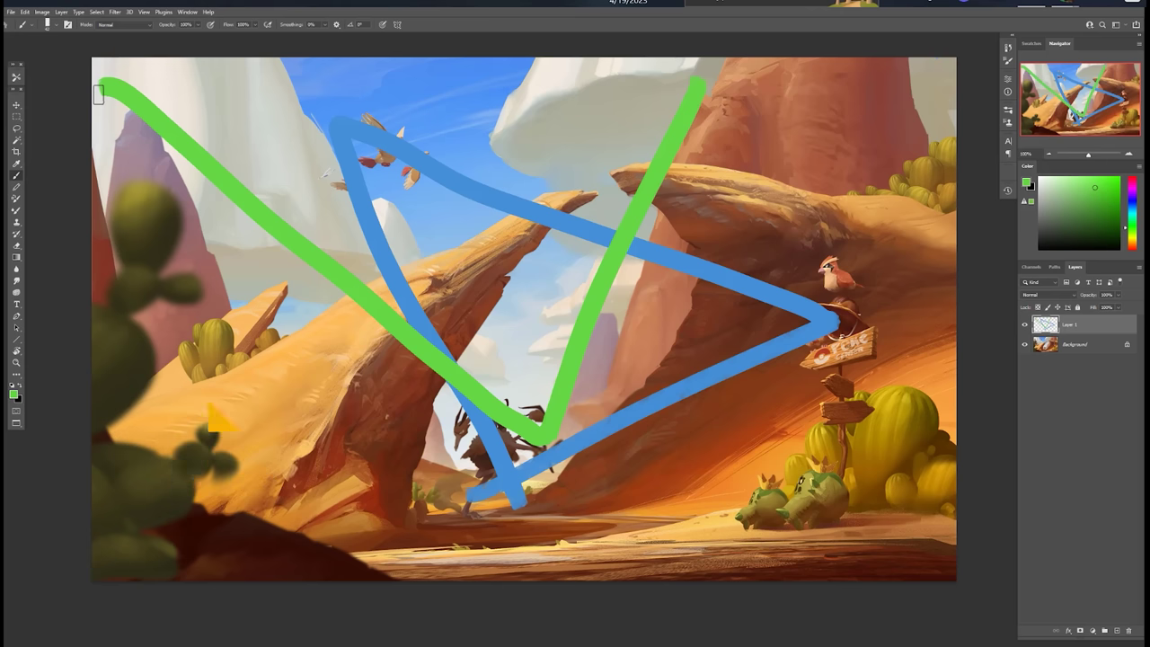
{"action": "left_click", "coordinate": [1131, 193]}
{"action": "left_click_drag", "start_coordinate": [897, 302], "coordinate": [936, 546]}
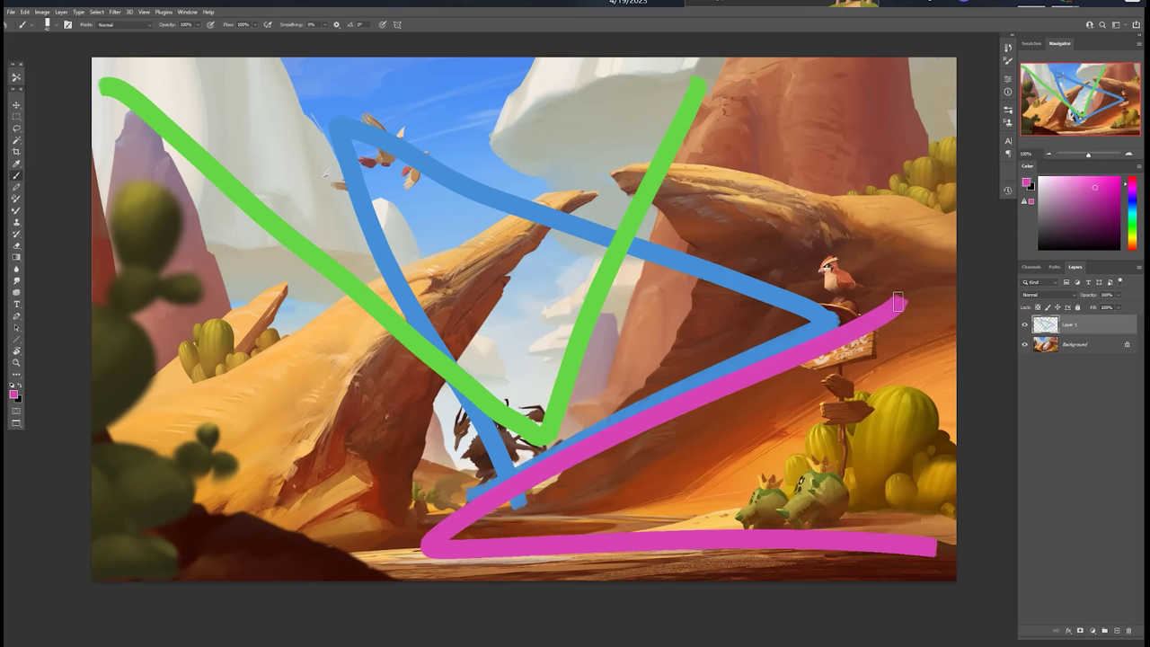
{"action": "mouse_move", "coordinate": [340, 575]}
{"action": "left_mouse_down"}
{"action": "mouse_move", "coordinate": [326, 309]}
{"action": "mouse_move", "coordinate": [332, 562]}
{"action": "left_mouse_up"}
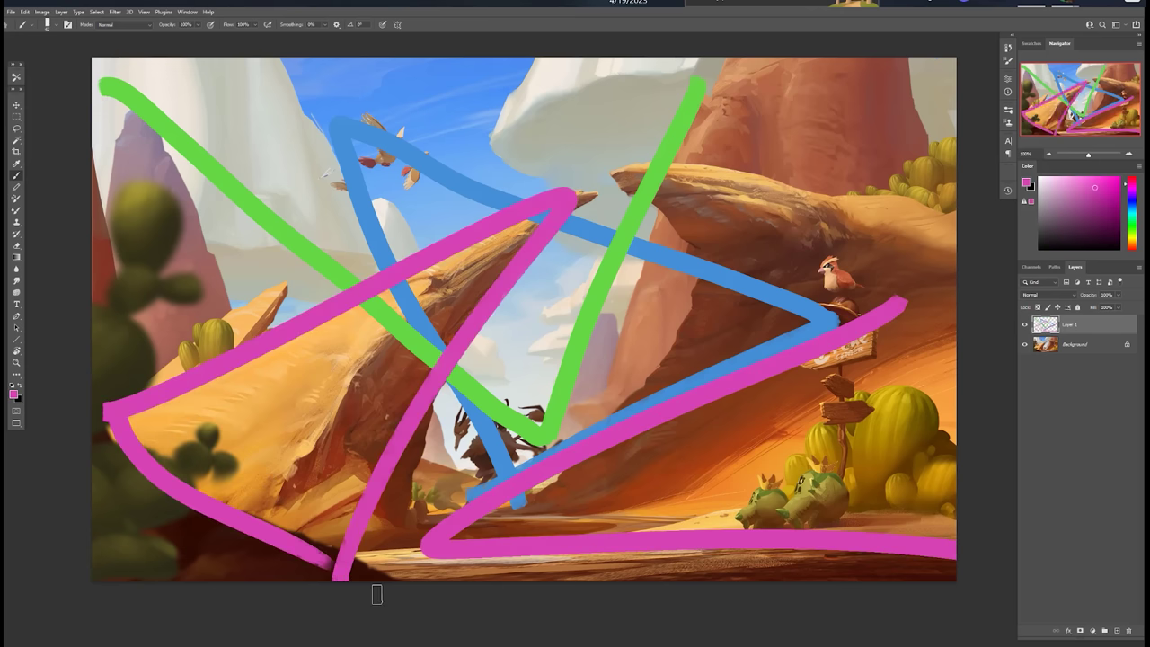
{"action": "key", "text": "ctrl+z"}
{"action": "key", "text": "ctrl+z"}
{"action": "key", "text": "ctrl+z"}
{"action": "key", "text": "ctrl+z"}
{"action": "key", "text": "ctrl+z"}
{"action": "key", "text": "ctrl+z"}
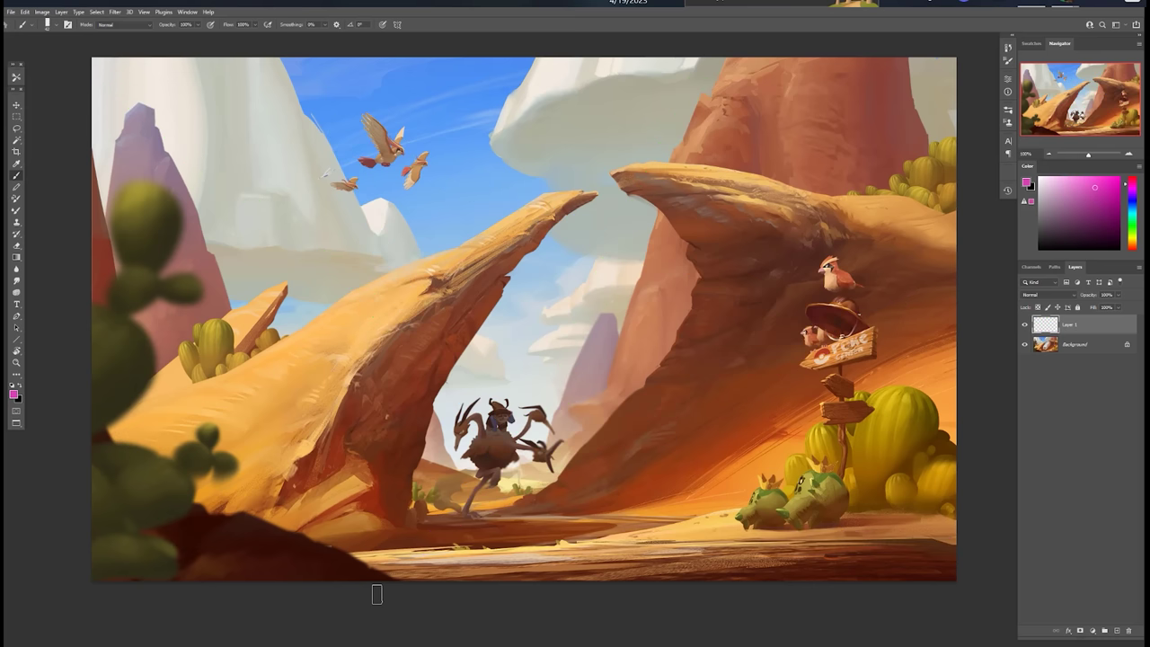
- Sample the rock's reddish brown, paint an arch joining the two spires, then undo it
{"action": "left_click", "coordinate": [718, 268], "text": "alt"}
{"action": "left_click_drag", "start_coordinate": [444, 325], "coordinate": [718, 244]}
{"action": "left_click_drag", "start_coordinate": [530, 229], "coordinate": [727, 176]}
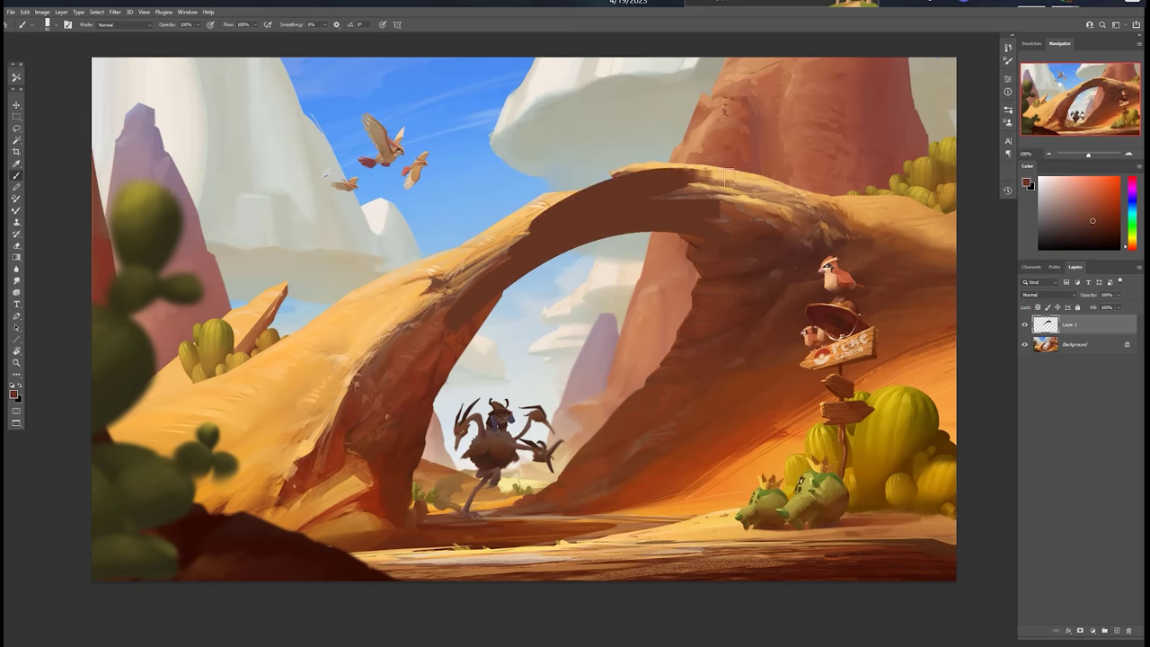
{"action": "key", "text": "ctrl+z"}
{"action": "key", "text": "ctrl+z"}
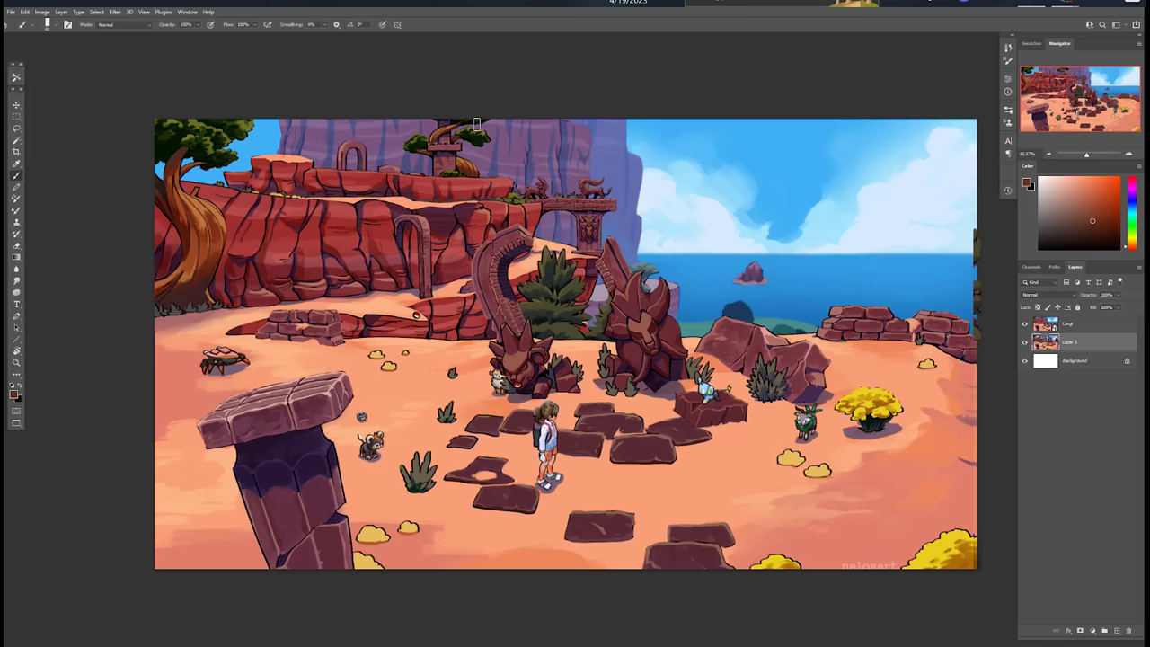
{"action": "left_click_drag", "start_coordinate": [790, 559], "coordinate": [763, 550]}
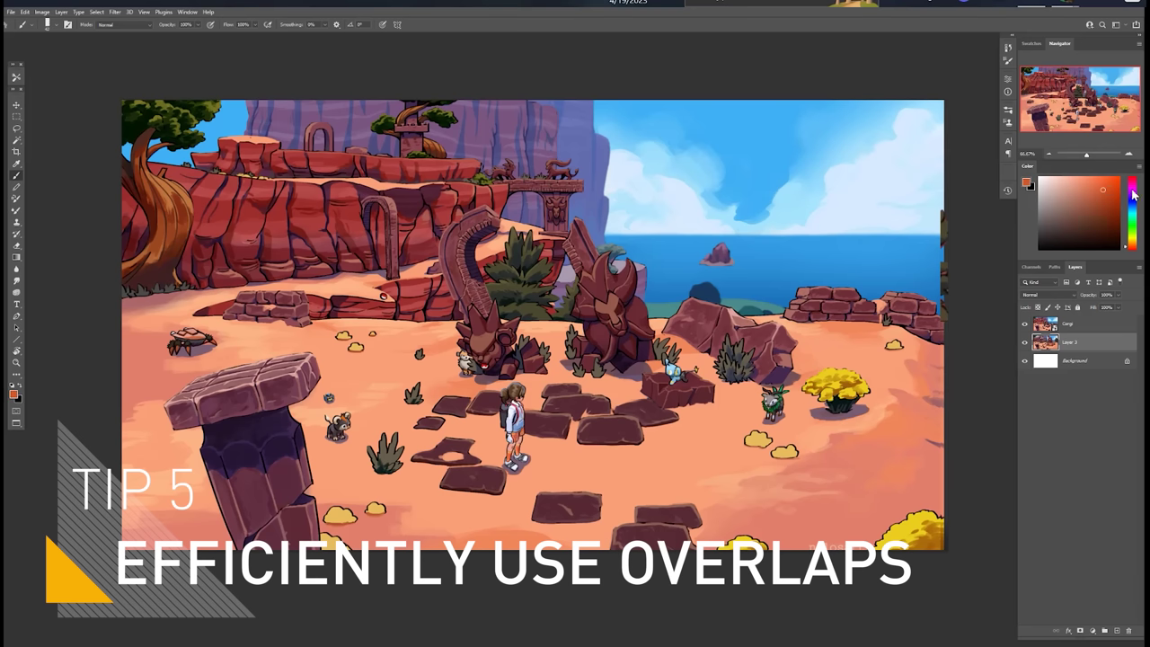
- Add a new layer, set the colour to pink and choose a 67 px hard round brush
{"action": "left_click", "coordinate": [1131, 194]}
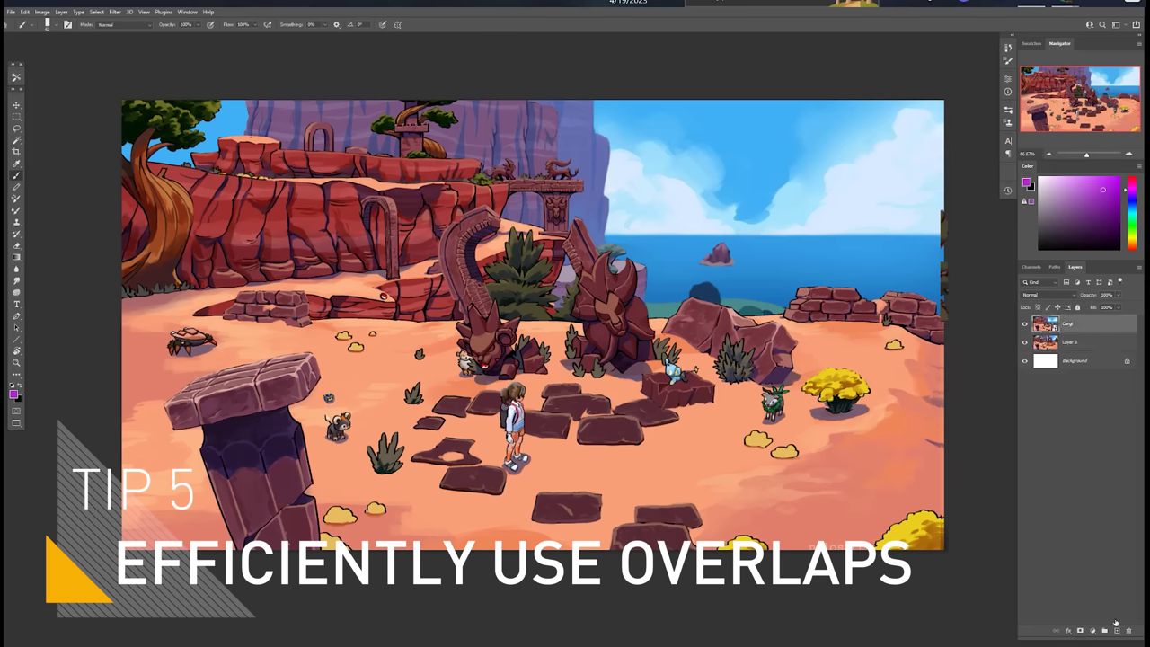
{"action": "left_click", "coordinate": [1117, 630]}
{"action": "left_click_drag", "start_coordinate": [1132, 220], "coordinate": [1131, 184]}
{"action": "left_click", "coordinate": [1087, 185]}
{"action": "right_click", "coordinate": [707, 328]}
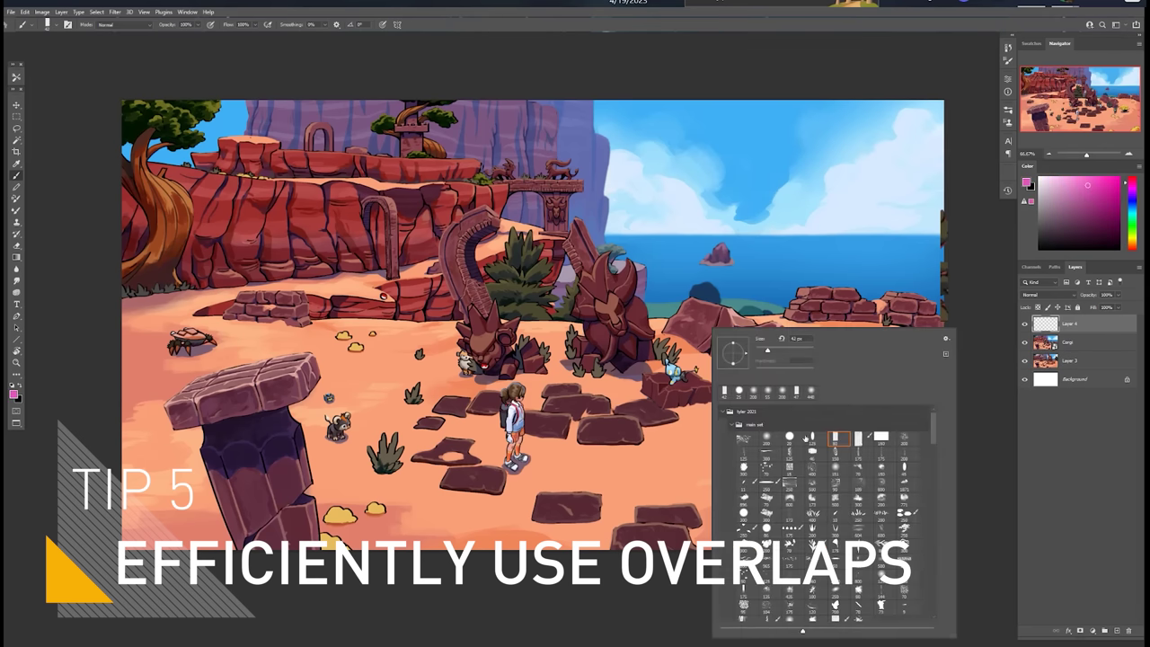
{"action": "left_click", "coordinate": [790, 438]}
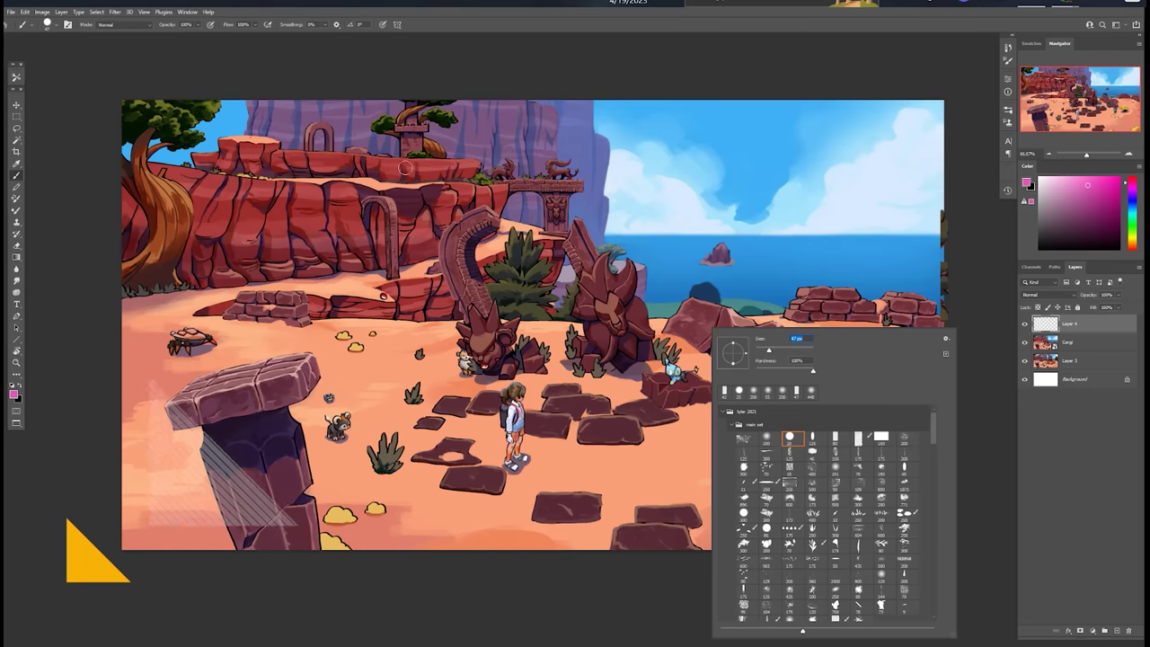
{"action": "key", "text": "Return"}
- Trace M-shaped pink arches over the two statues after undoing a trial S-curve
{"action": "mouse_move", "coordinate": [252, 137]}
{"action": "left_mouse_down"}
{"action": "mouse_move", "coordinate": [561, 211]}
{"action": "mouse_move", "coordinate": [372, 312]}
{"action": "mouse_move", "coordinate": [683, 453]}
{"action": "mouse_move", "coordinate": [923, 537]}
{"action": "left_mouse_up"}
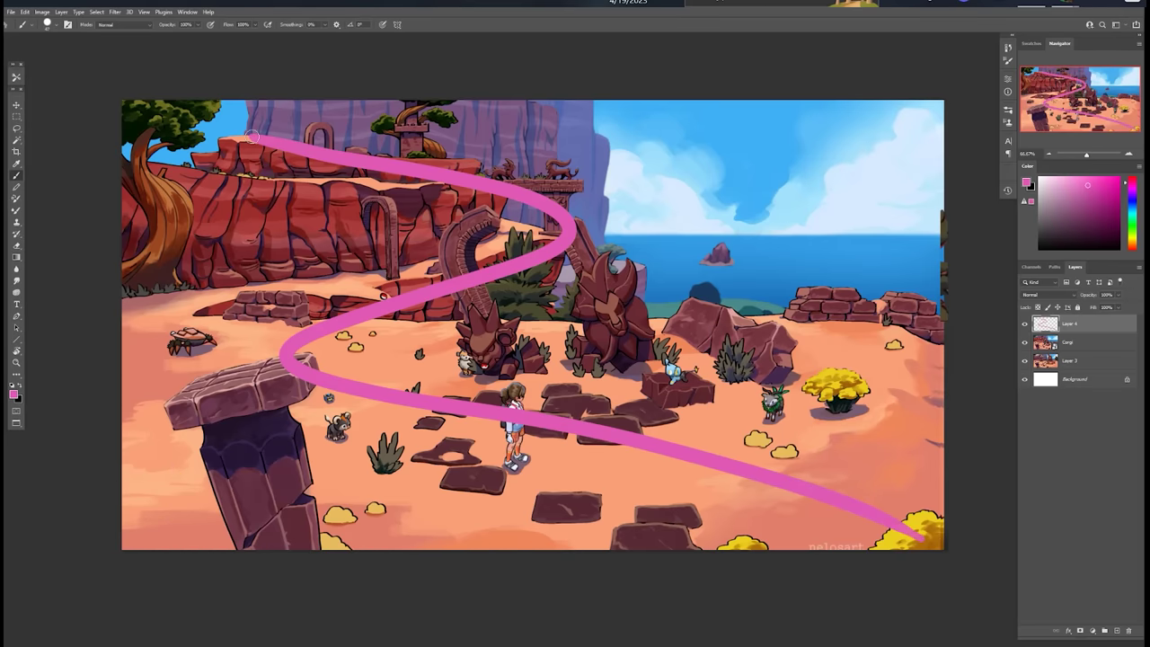
{"action": "key", "text": "ctrl+z"}
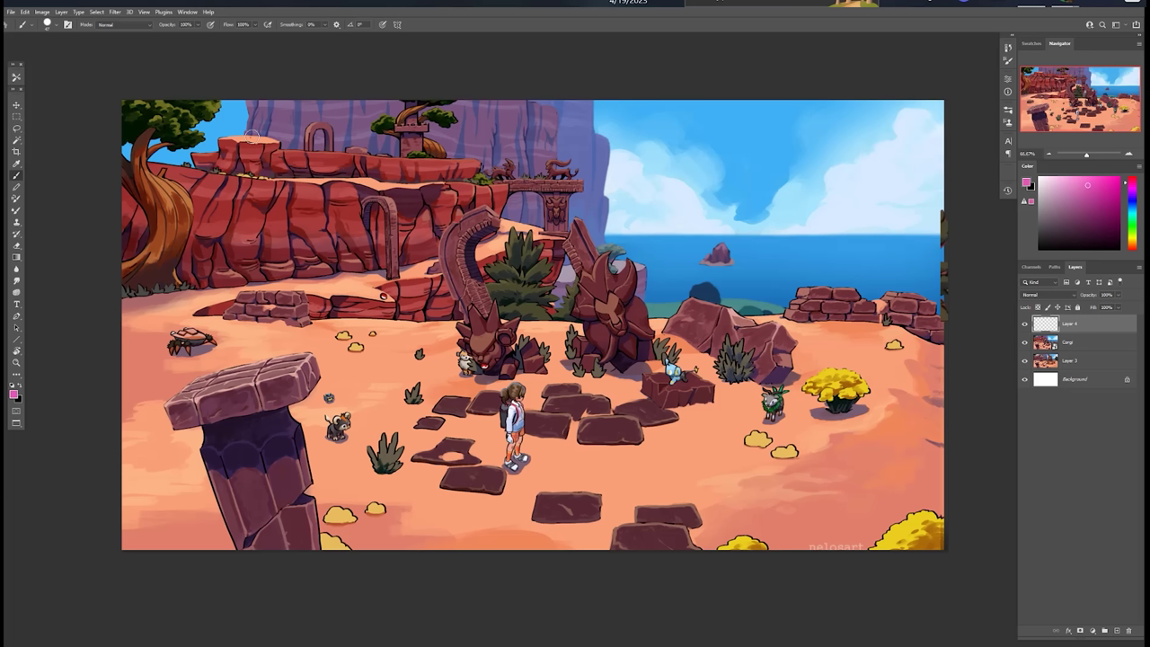
{"action": "left_click_drag", "start_coordinate": [609, 227], "coordinate": [669, 364]}
{"action": "left_click_drag", "start_coordinate": [573, 359], "coordinate": [604, 225]}
{"action": "mouse_move", "coordinate": [531, 361]}
{"action": "left_mouse_down"}
{"action": "mouse_move", "coordinate": [442, 296]}
{"action": "mouse_move", "coordinate": [458, 388]}
{"action": "left_mouse_up"}
{"action": "left_click_drag", "start_coordinate": [510, 227], "coordinate": [564, 289]}
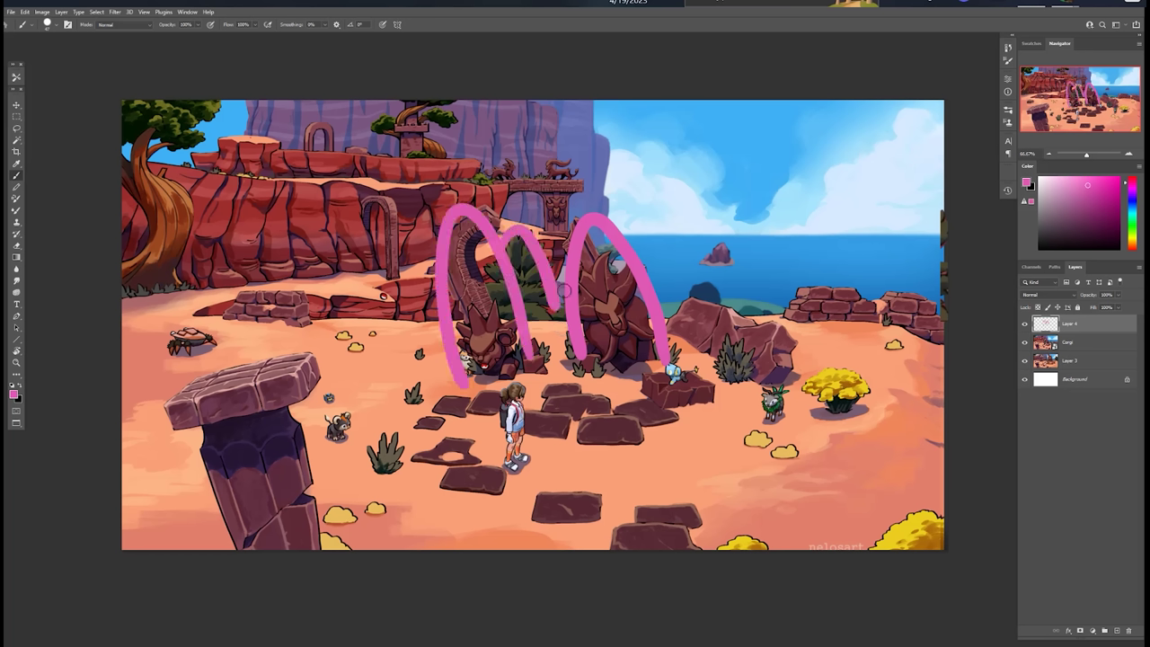
- Add a rising middle stroke, a lower-left loop and an arc extending toward the cliffs
{"action": "key", "text": "alt"}
{"action": "left_click_drag", "start_coordinate": [560, 270], "coordinate": [504, 225]}
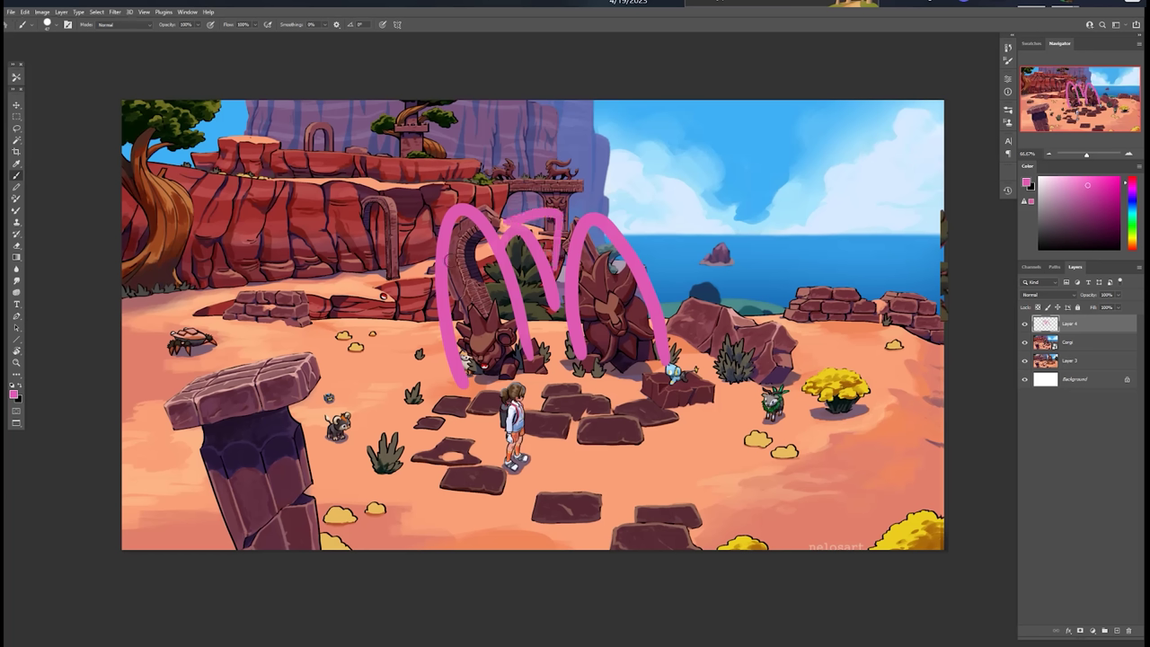
{"action": "mouse_move", "coordinate": [448, 261]}
{"action": "left_mouse_down"}
{"action": "mouse_move", "coordinate": [427, 279]}
{"action": "mouse_move", "coordinate": [463, 308]}
{"action": "left_mouse_up"}
{"action": "mouse_move", "coordinate": [550, 229]}
{"action": "left_mouse_down"}
{"action": "mouse_move", "coordinate": [539, 167]}
{"action": "mouse_move", "coordinate": [524, 186]}
{"action": "mouse_move", "coordinate": [325, 241]}
{"action": "left_mouse_up"}
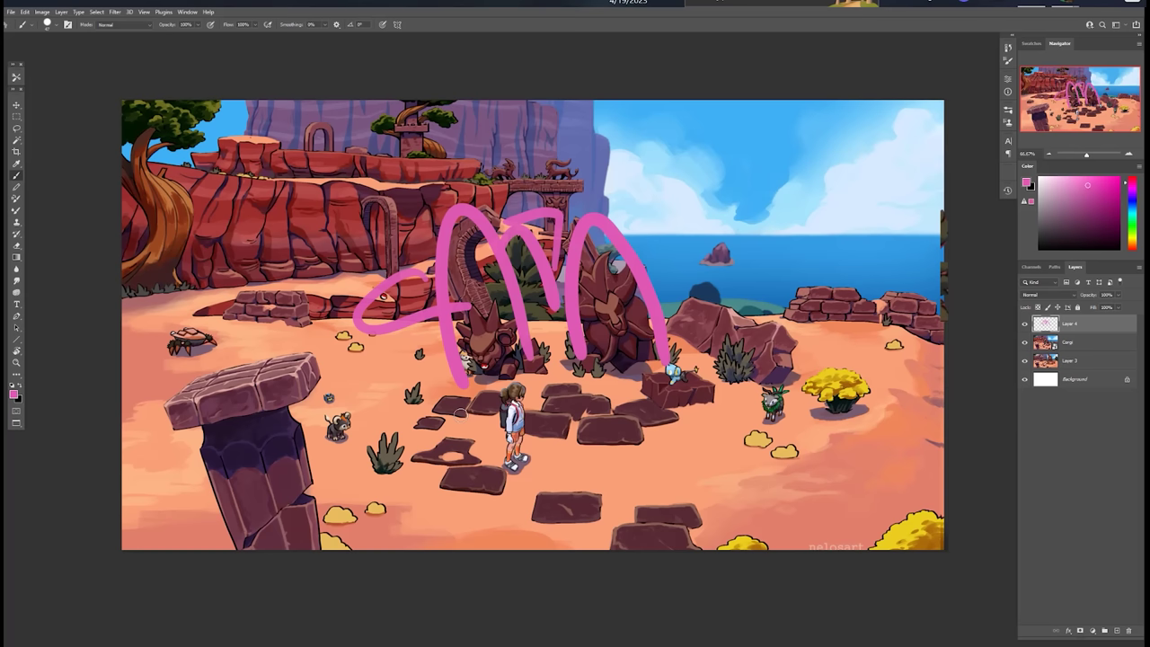
- Undo the pink arc strokes one by one until the painting is clean
{"action": "key", "text": "ctrl+z"}
{"action": "key", "text": "ctrl+z"}
{"action": "key", "text": "ctrl+z"}
{"action": "key", "text": "ctrl+z"}
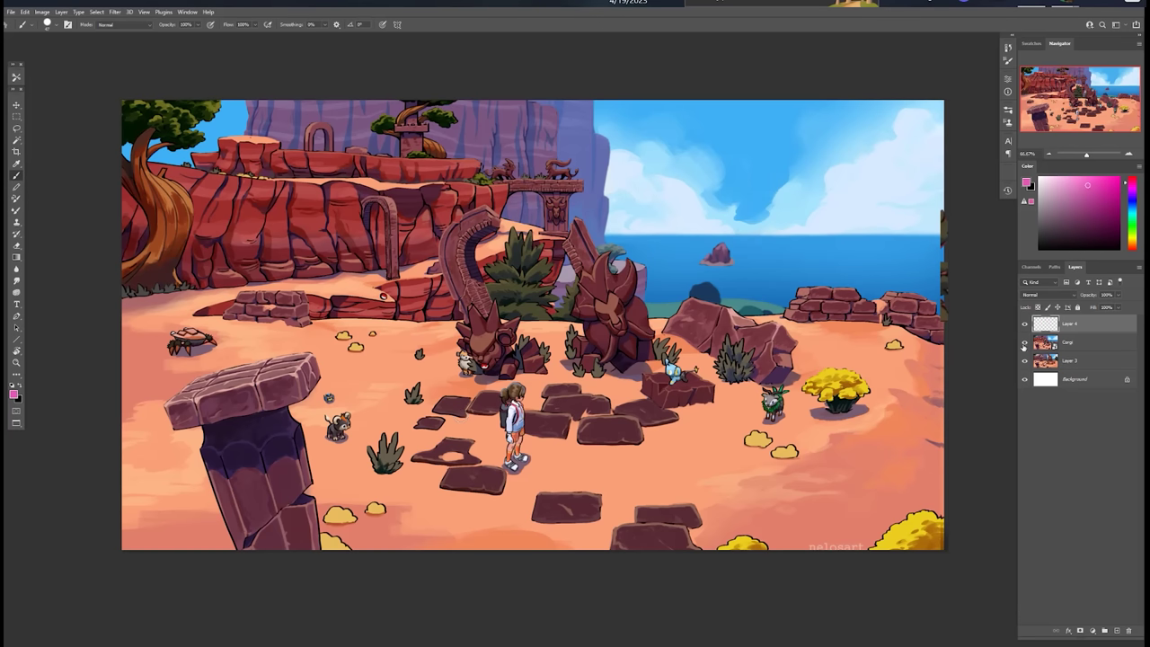
- Hide the Corgi layer to reveal the statue version, sketch trial lines along the statues, then undo them
{"action": "left_click", "coordinate": [1025, 342]}
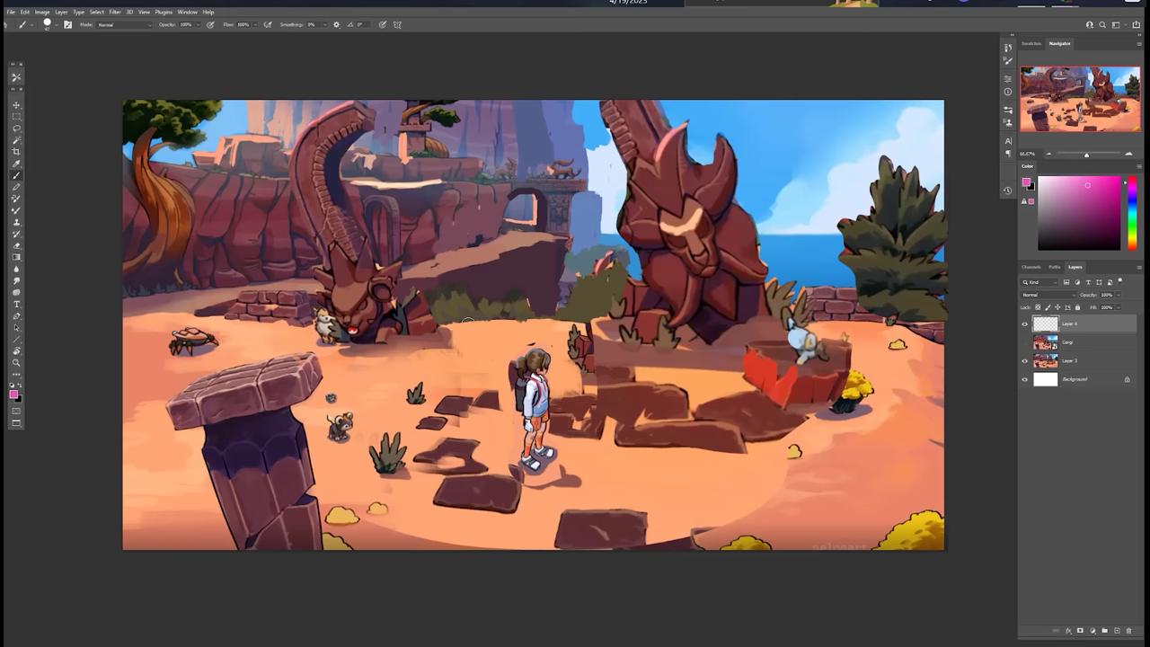
{"action": "left_click_drag", "start_coordinate": [431, 321], "coordinate": [914, 221]}
{"action": "key", "text": "ctrl+z"}
{"action": "mouse_move", "coordinate": [388, 355]}
{"action": "left_mouse_down"}
{"action": "mouse_move", "coordinate": [310, 176]}
{"action": "mouse_move", "coordinate": [338, 101]}
{"action": "left_mouse_up"}
{"action": "left_click_drag", "start_coordinate": [738, 348], "coordinate": [627, 100]}
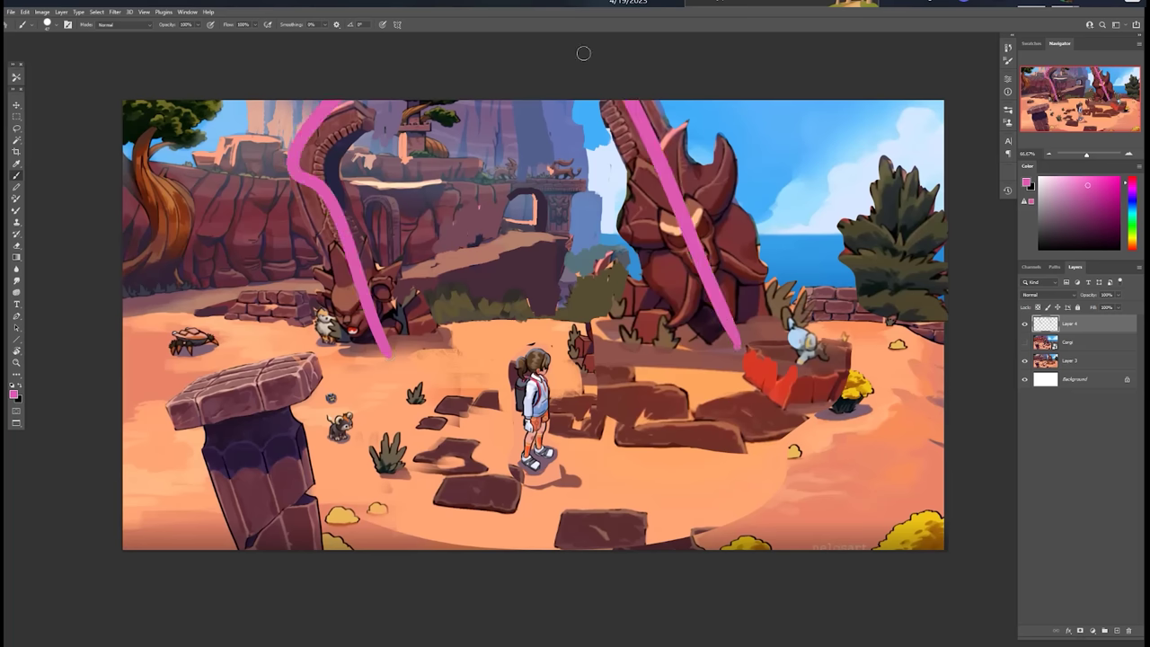
{"action": "left_click_drag", "start_coordinate": [327, 109], "coordinate": [949, 115]}
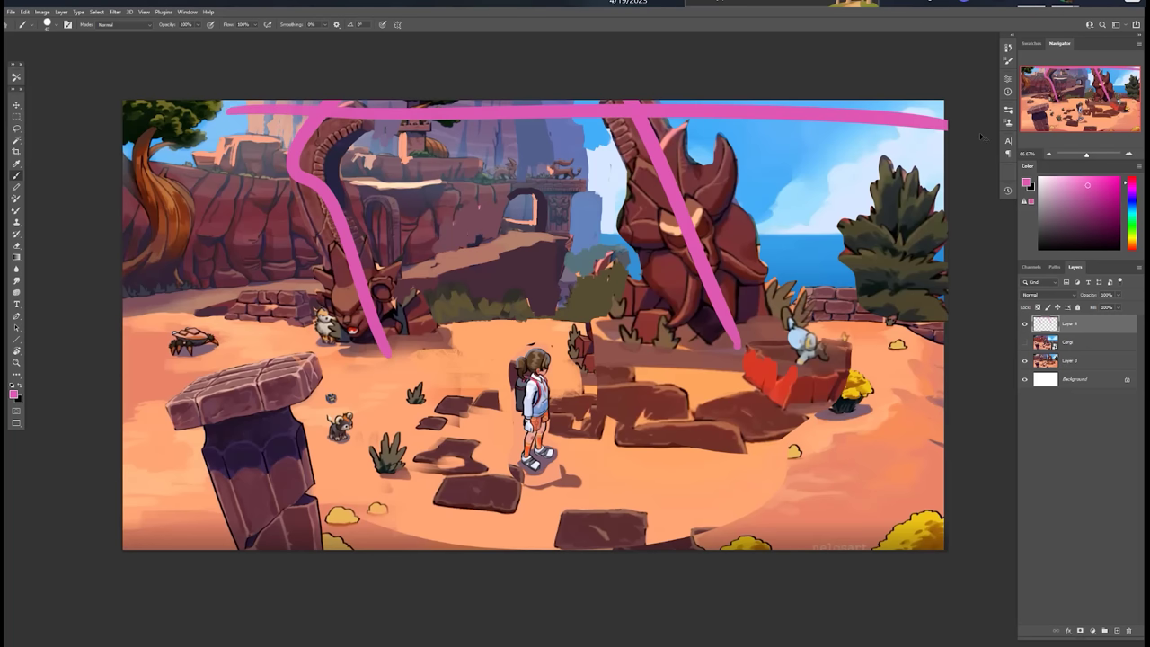
{"action": "key", "text": "ctrl+z"}
{"action": "key", "text": "ctrl+z"}
{"action": "key", "text": "ctrl+z"}
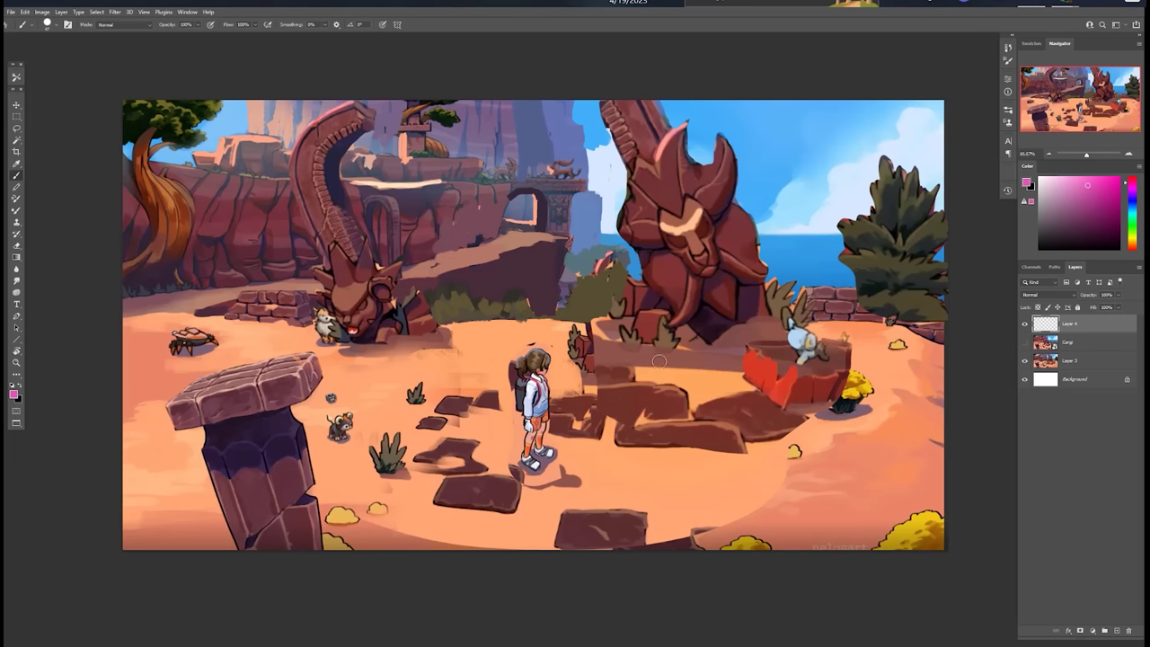
- Circle the distant rock arch and the girl, undo the circles, centre line and oval, then sweep a curve
{"action": "mouse_move", "coordinate": [542, 166]}
{"action": "left_mouse_down"}
{"action": "mouse_move", "coordinate": [570, 235]}
{"action": "mouse_move", "coordinate": [510, 248]}
{"action": "left_mouse_up"}
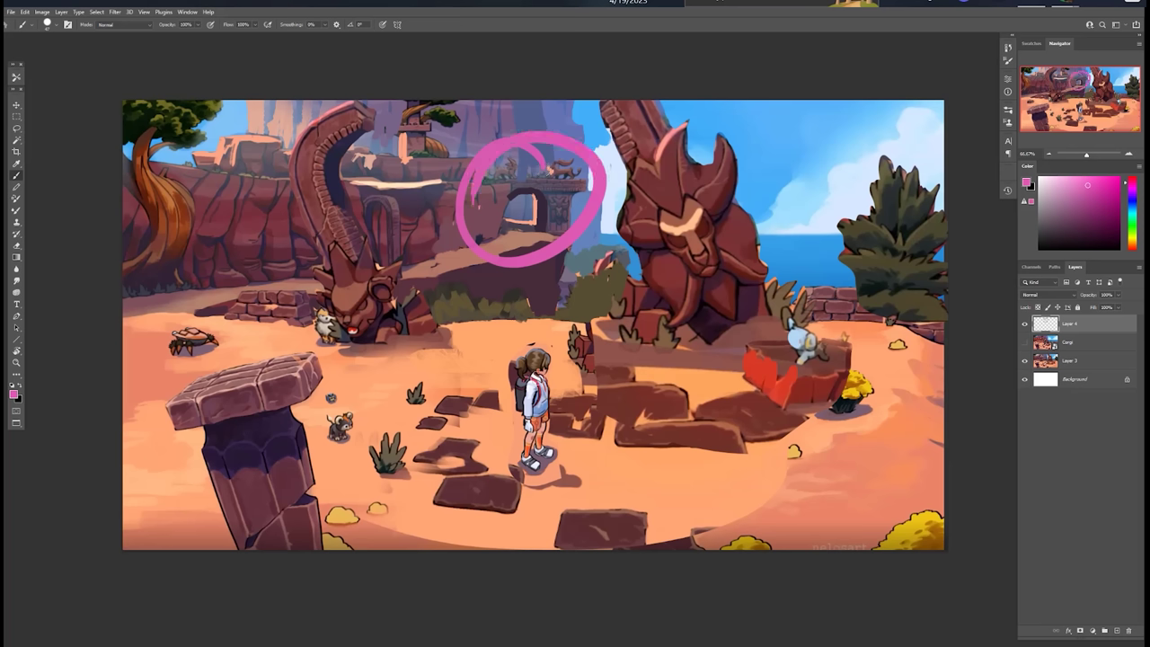
{"action": "mouse_move", "coordinate": [544, 384]}
{"action": "left_mouse_down"}
{"action": "mouse_move", "coordinate": [525, 489]}
{"action": "mouse_move", "coordinate": [559, 377]}
{"action": "left_mouse_up"}
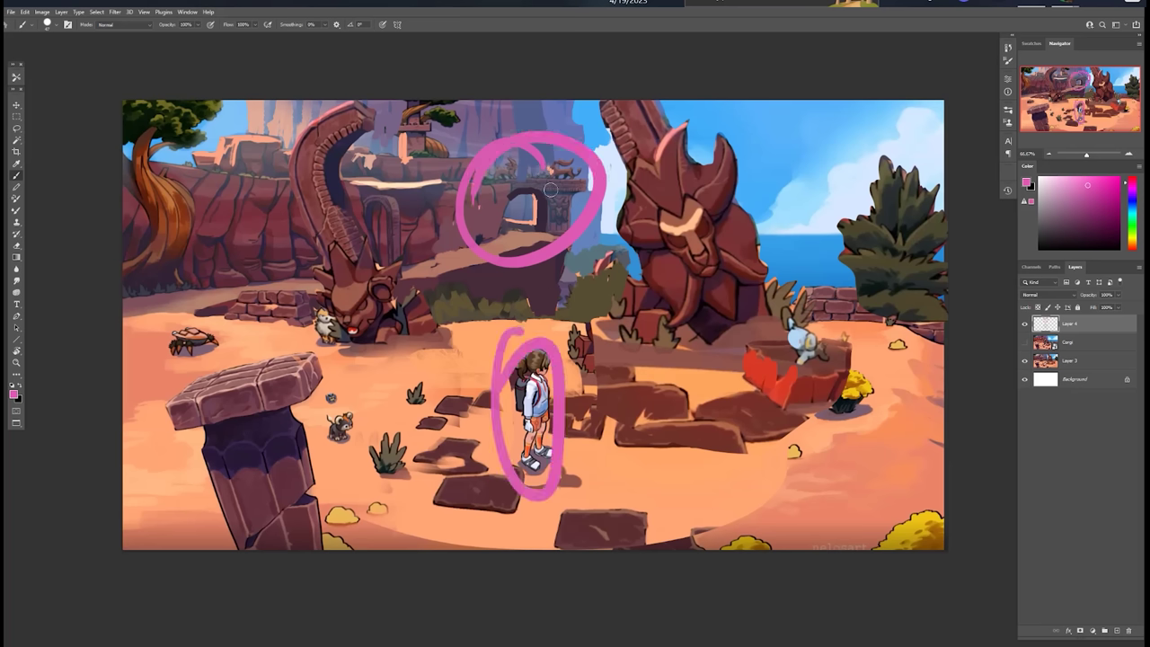
{"action": "left_click_drag", "start_coordinate": [524, 112], "coordinate": [523, 121], "text": "shift"}
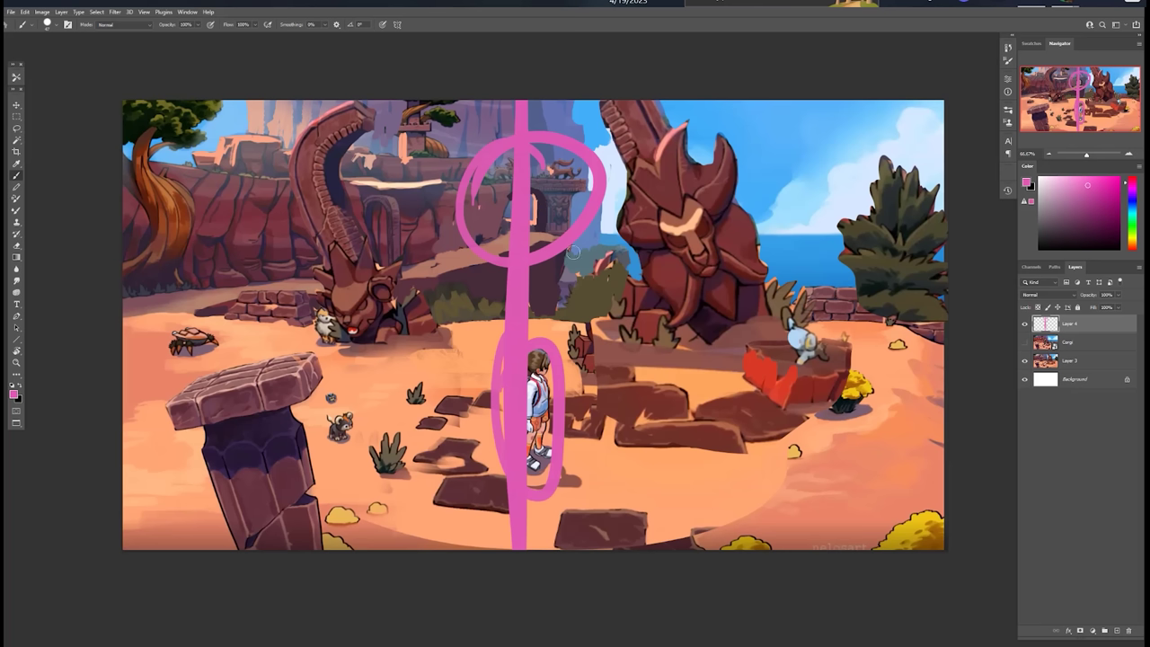
{"action": "key", "text": "ctrl+z"}
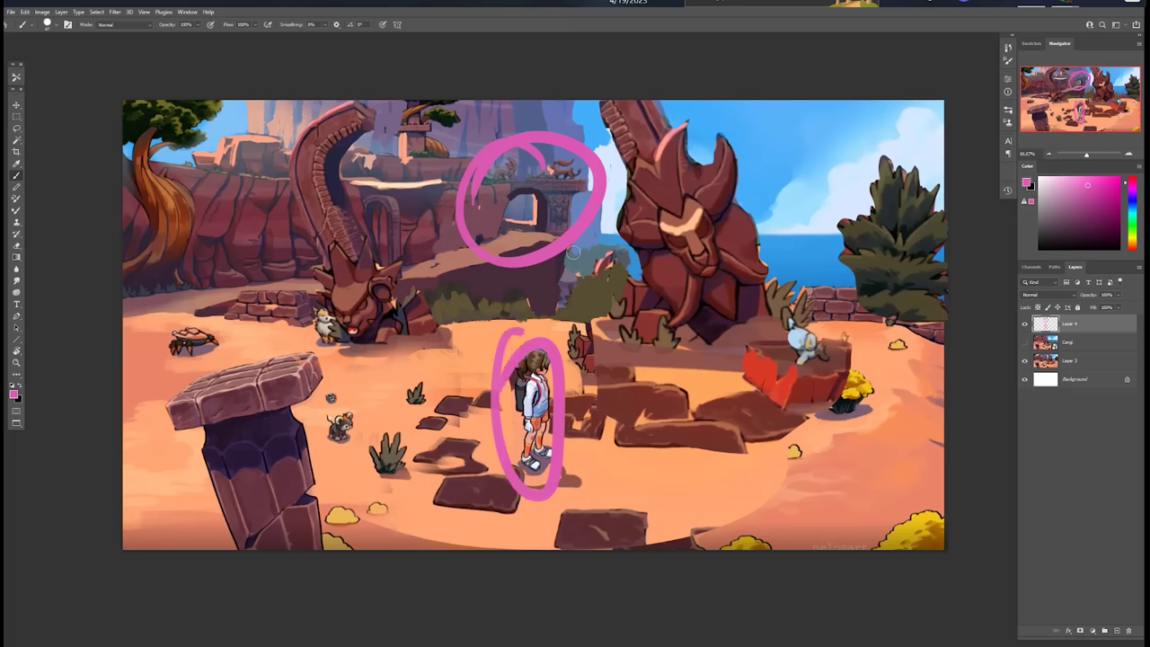
{"action": "key", "text": "ctrl+z"}
{"action": "key", "text": "ctrl+z"}
{"action": "mouse_move", "coordinate": [640, 359]}
{"action": "left_mouse_down"}
{"action": "mouse_move", "coordinate": [673, 422]}
{"action": "mouse_move", "coordinate": [620, 450]}
{"action": "mouse_move", "coordinate": [660, 495]}
{"action": "left_mouse_up"}
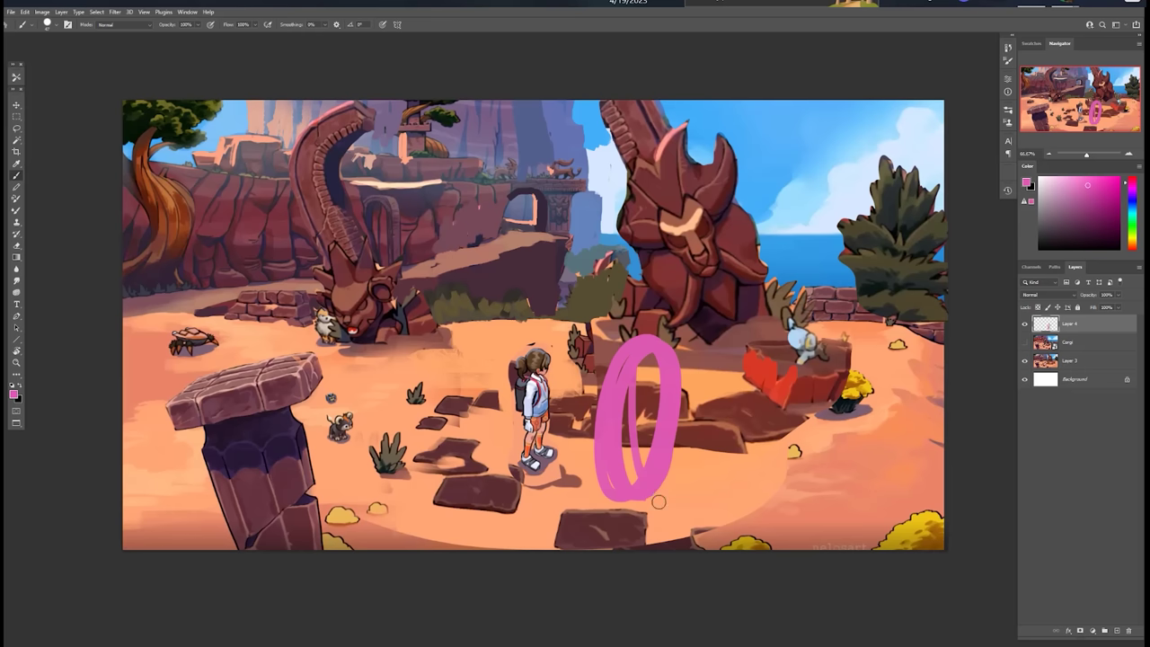
{"action": "key", "text": "ctrl+z"}
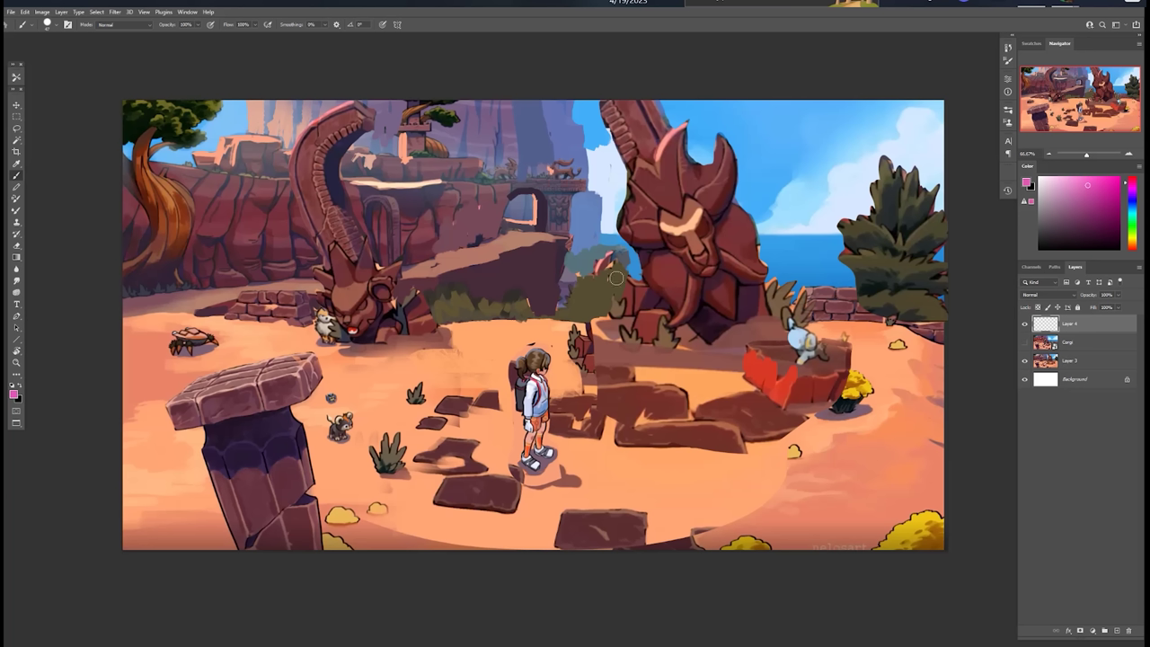
{"action": "mouse_move", "coordinate": [825, 319]}
{"action": "left_mouse_down"}
{"action": "mouse_move", "coordinate": [813, 319]}
{"action": "mouse_move", "coordinate": [683, 103]}
{"action": "mouse_move", "coordinate": [607, 304]}
{"action": "mouse_move", "coordinate": [445, 308]}
{"action": "left_mouse_up"}
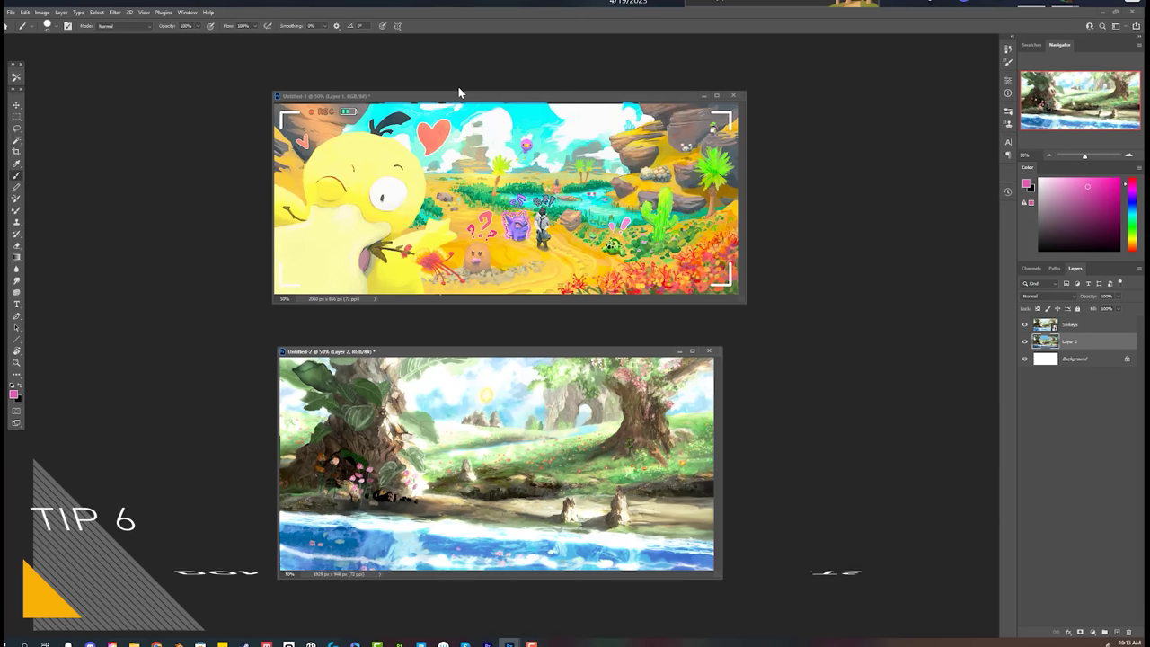
- Zoom the Untitled-1 oasis painting to 100% with Ctrl+1
{"action": "key", "text": "ctrl+1"}
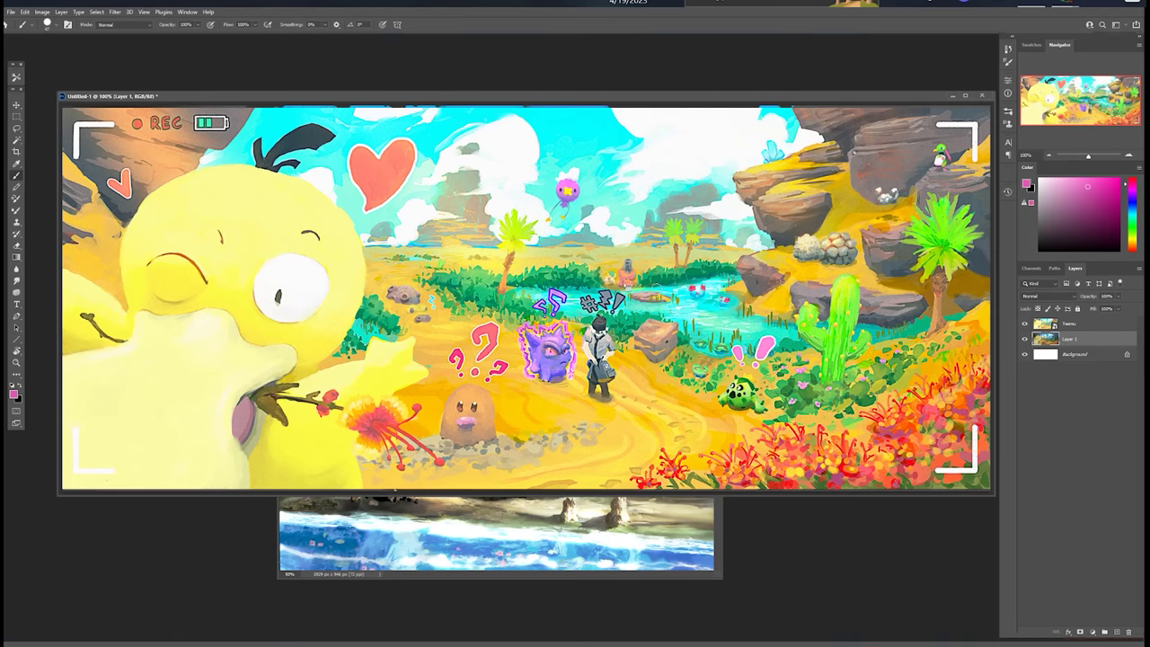
- Show the oasis painting full screen, try magenta and blue strokes, then undo them
{"action": "key", "text": "f"}
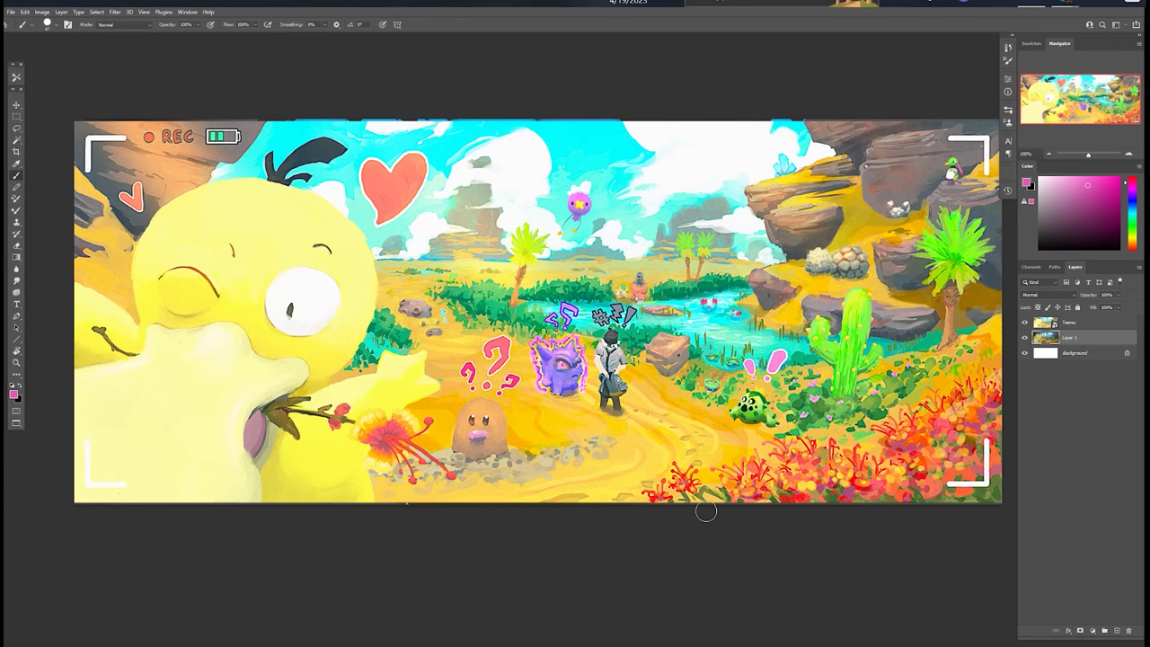
{"action": "left_click", "coordinate": [618, 161], "text": "alt"}
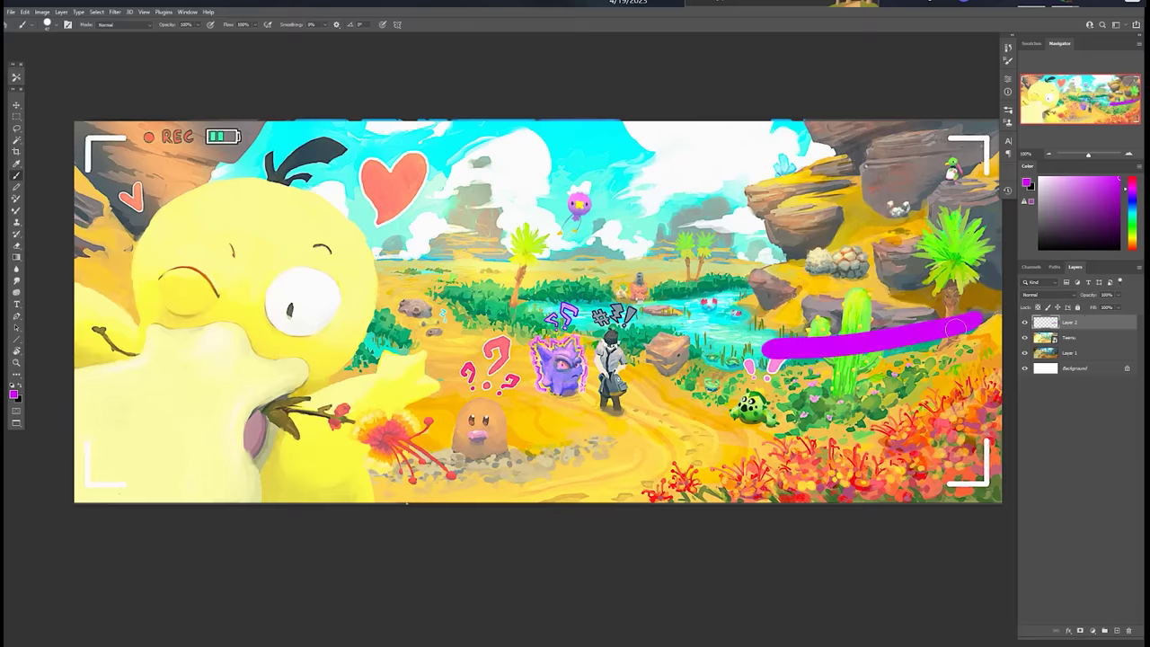
{"action": "mouse_move", "coordinate": [926, 333]}
{"action": "left_mouse_down"}
{"action": "mouse_move", "coordinate": [458, 485]}
{"action": "mouse_move", "coordinate": [899, 490]}
{"action": "left_mouse_up"}
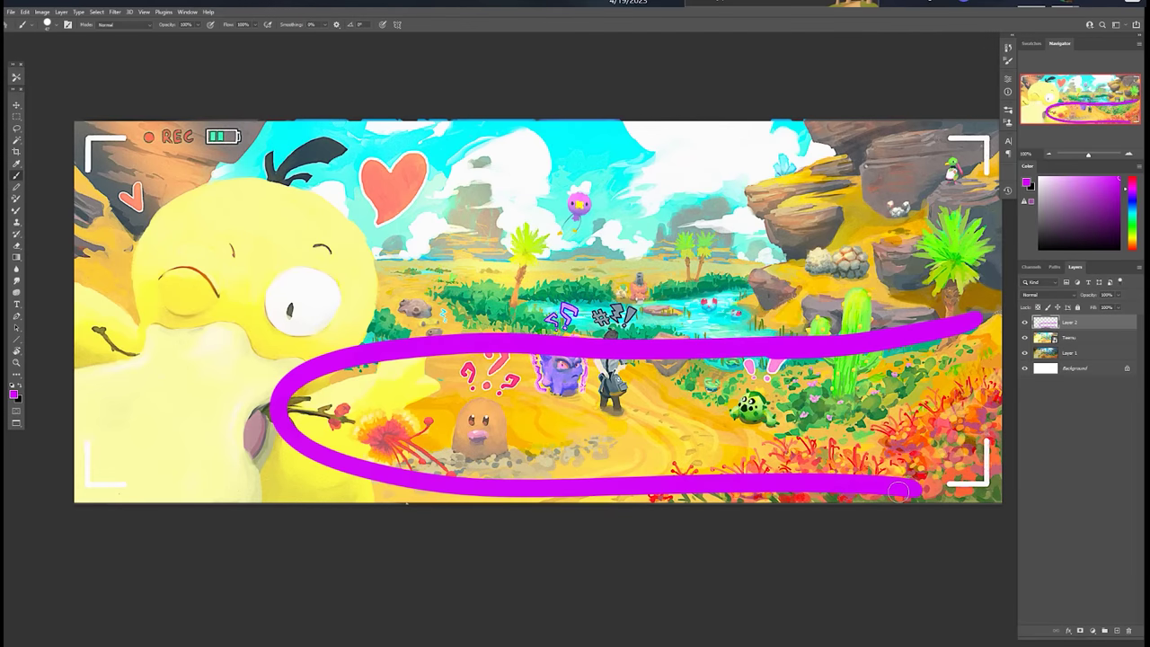
{"action": "left_click", "coordinate": [1133, 208]}
{"action": "mouse_move", "coordinate": [925, 143]}
{"action": "left_mouse_down"}
{"action": "mouse_move", "coordinate": [577, 256]}
{"action": "mouse_move", "coordinate": [721, 333]}
{"action": "mouse_move", "coordinate": [981, 272]}
{"action": "mouse_move", "coordinate": [922, 233]}
{"action": "left_mouse_up"}
{"action": "key", "text": "ctrl+z"}
{"action": "key", "text": "ctrl+z"}
{"action": "key", "text": "ctrl+z"}
{"action": "key", "text": "ctrl+z"}
{"action": "key", "text": "ctrl+z"}
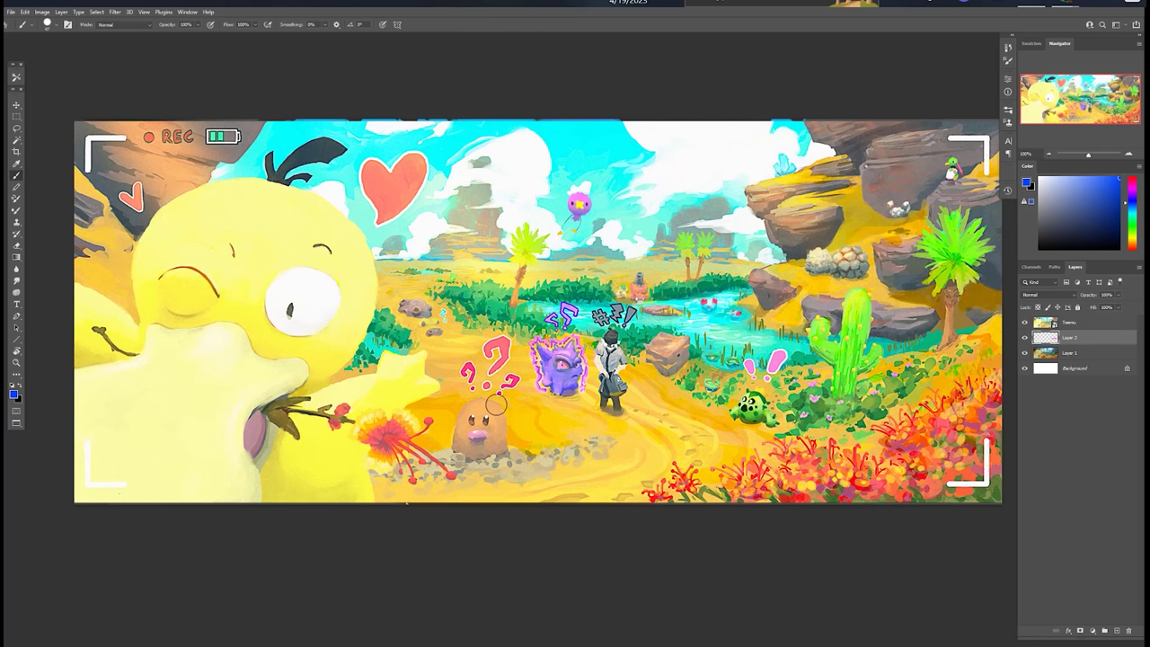
- Hide the Teemu layer and Layer 2, toggle Texture off and on, and dismiss the hidden-layer warning
{"action": "left_click", "coordinate": [1025, 323]}
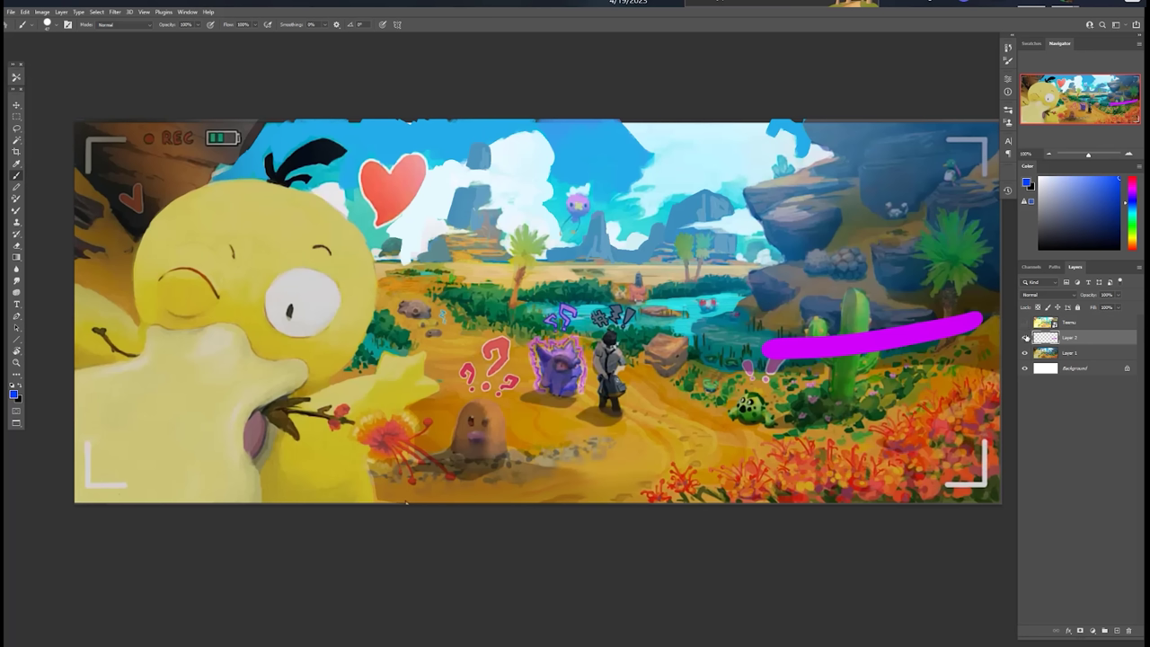
{"action": "left_click", "coordinate": [1025, 338]}
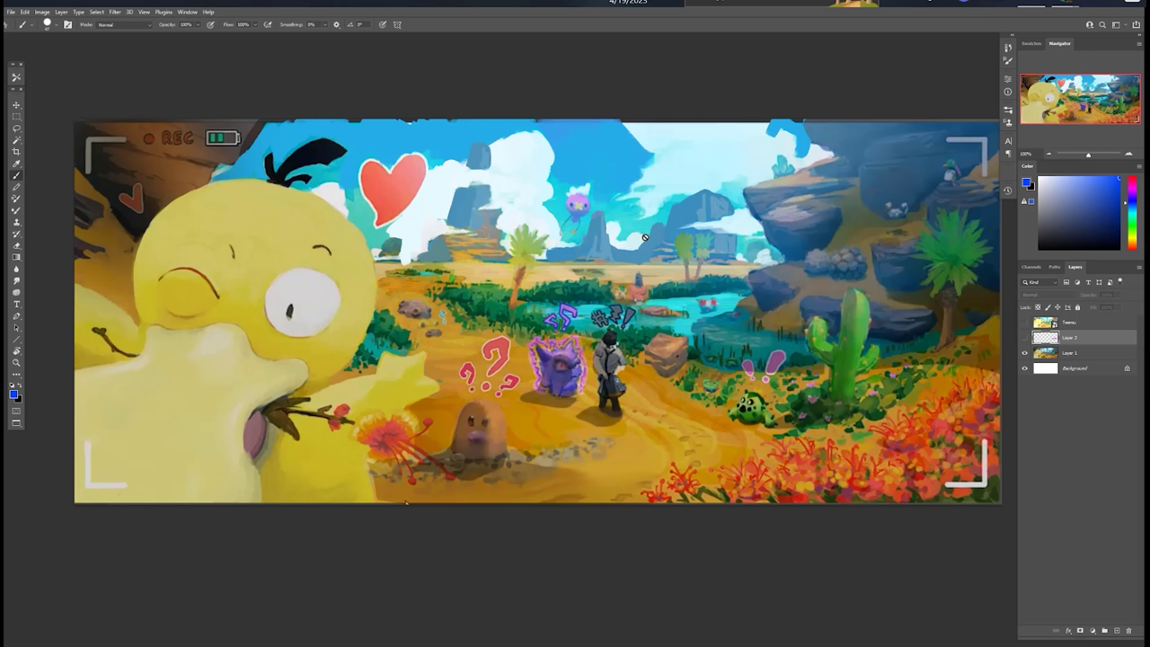
{"action": "left_click", "coordinate": [1024, 324]}
{"action": "left_click", "coordinate": [1024, 324]}
{"action": "left_click", "coordinate": [622, 310]}
{"action": "left_click", "coordinate": [557, 238]}
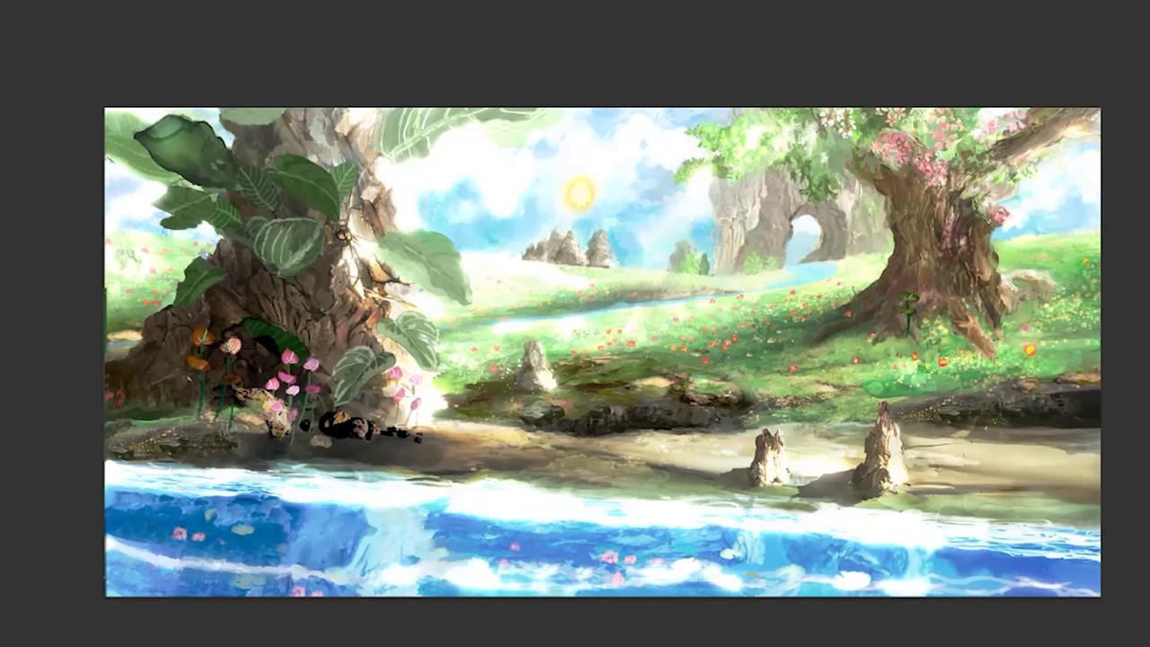
- Sample pale pink from the forest painting, trace a winding line up from the lower right, and undo a purple trial line
{"action": "left_click", "coordinate": [689, 210], "text": "alt"}
{"action": "mouse_move", "coordinate": [977, 539]}
{"action": "left_mouse_down"}
{"action": "mouse_move", "coordinate": [403, 470]}
{"action": "mouse_move", "coordinate": [764, 308]}
{"action": "mouse_move", "coordinate": [822, 262]}
{"action": "left_mouse_up"}
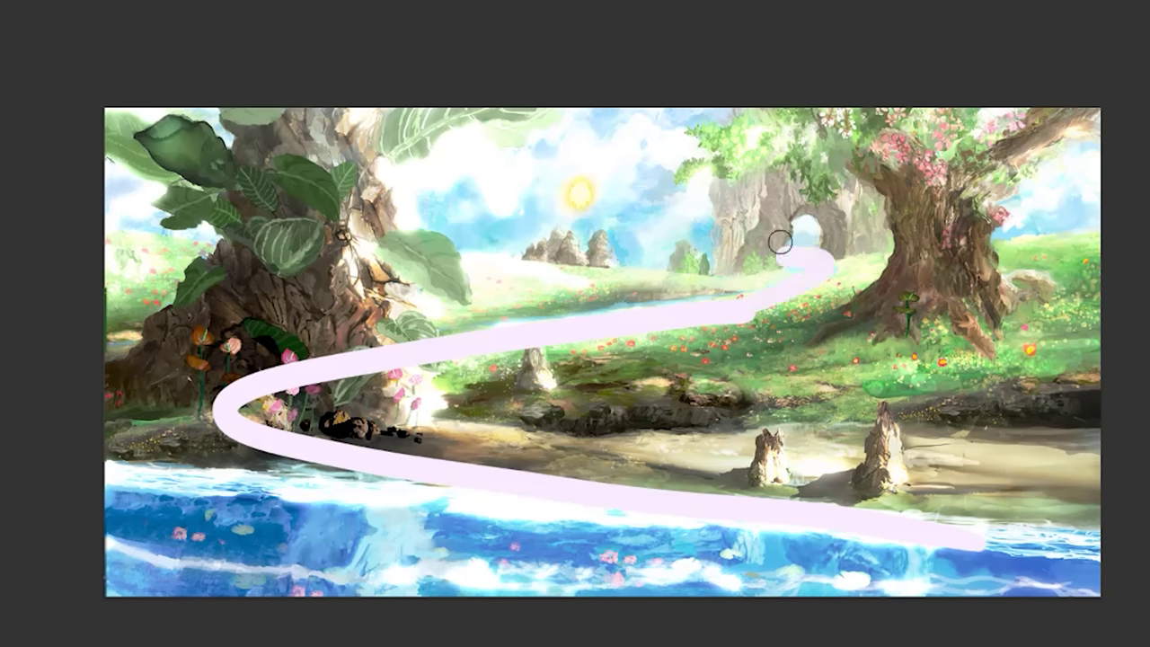
{"action": "mouse_move", "coordinate": [669, 209]}
{"action": "left_mouse_down"}
{"action": "mouse_move", "coordinate": [570, 347]}
{"action": "mouse_move", "coordinate": [952, 593]}
{"action": "left_mouse_up"}
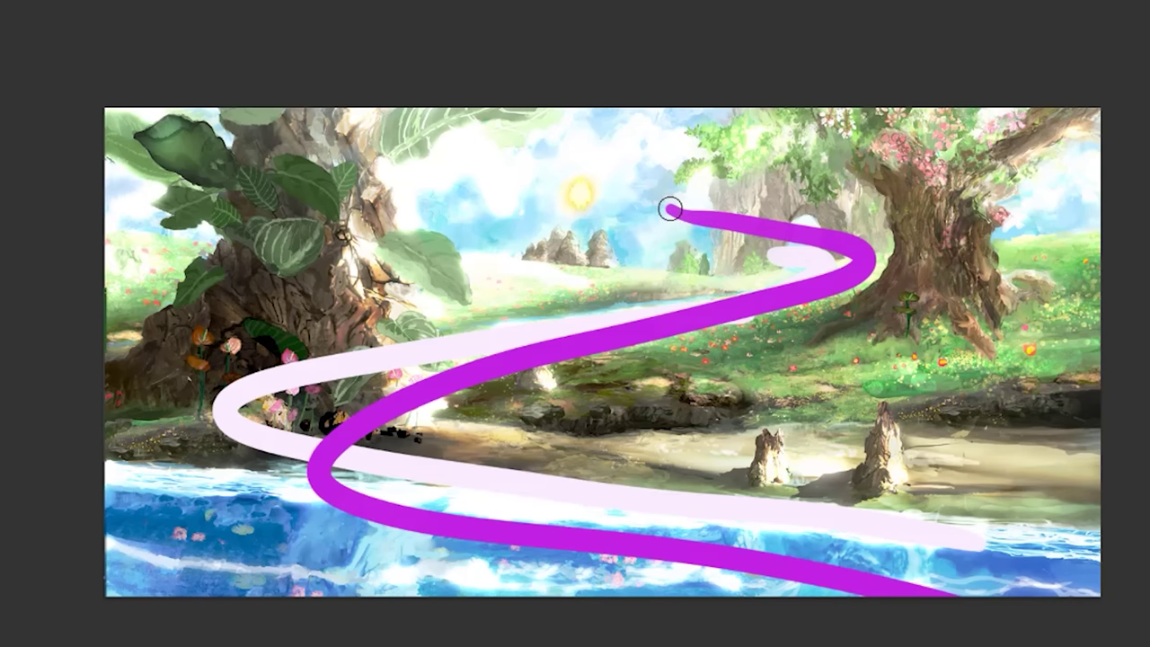
{"action": "key", "text": "ctrl+z"}
{"action": "key", "text": "ctrl+z"}
{"action": "key", "text": "ctrl+z"}
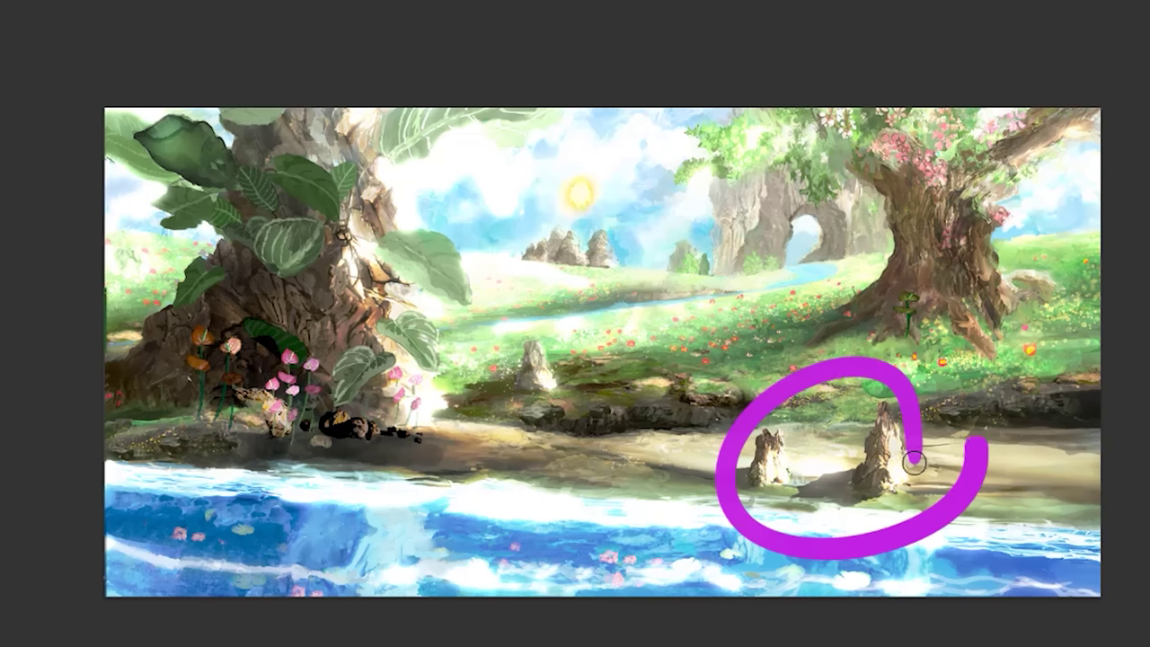
- Draw purple loops around the two right-side rock spires and the left tree base
{"action": "left_click_drag", "start_coordinate": [783, 409], "coordinate": [954, 403]}
{"action": "mouse_move", "coordinate": [479, 446]}
{"action": "left_mouse_down"}
{"action": "mouse_move", "coordinate": [323, 274]}
{"action": "mouse_move", "coordinate": [563, 450]}
{"action": "left_mouse_up"}
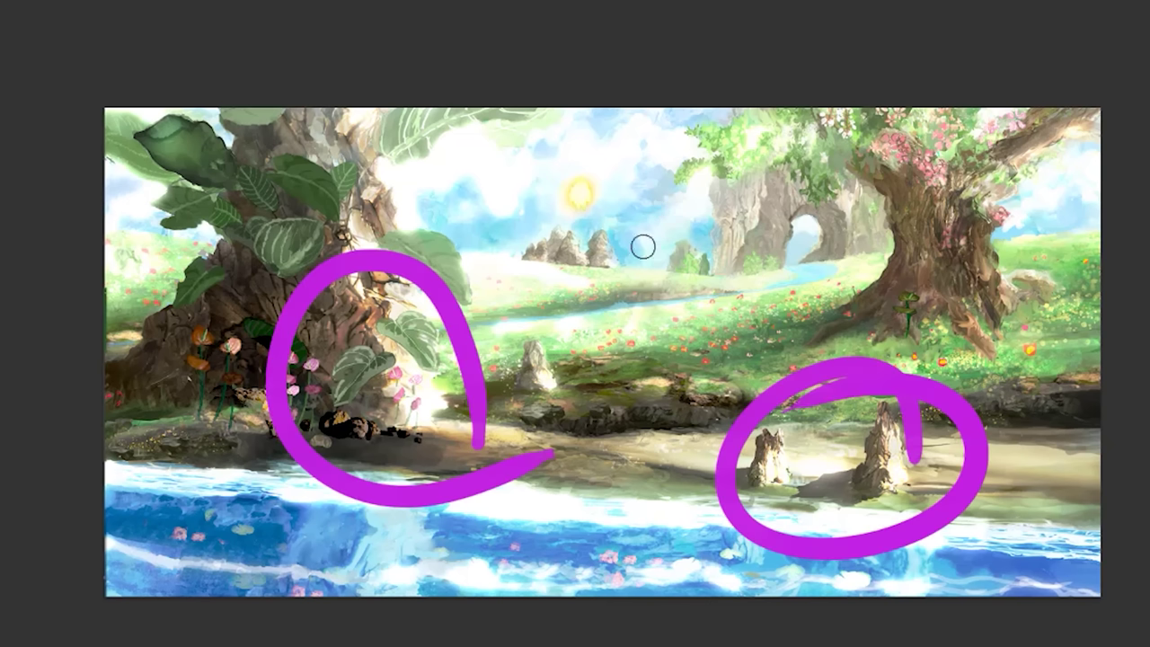
- Undo the purple circles and draw a diagonal stroke toward the right rock spire
{"action": "left_click_drag", "start_coordinate": [642, 149], "coordinate": [680, 266]}
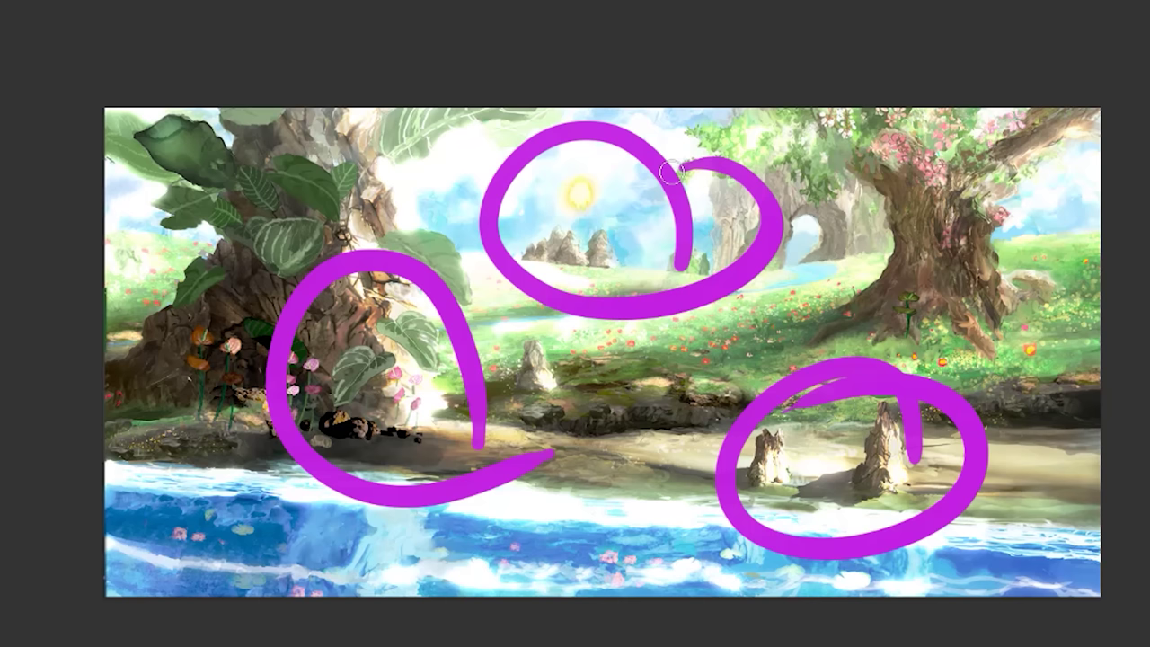
{"action": "key", "text": "ctrl+z"}
{"action": "key", "text": "ctrl+z"}
{"action": "key", "text": "ctrl+z"}
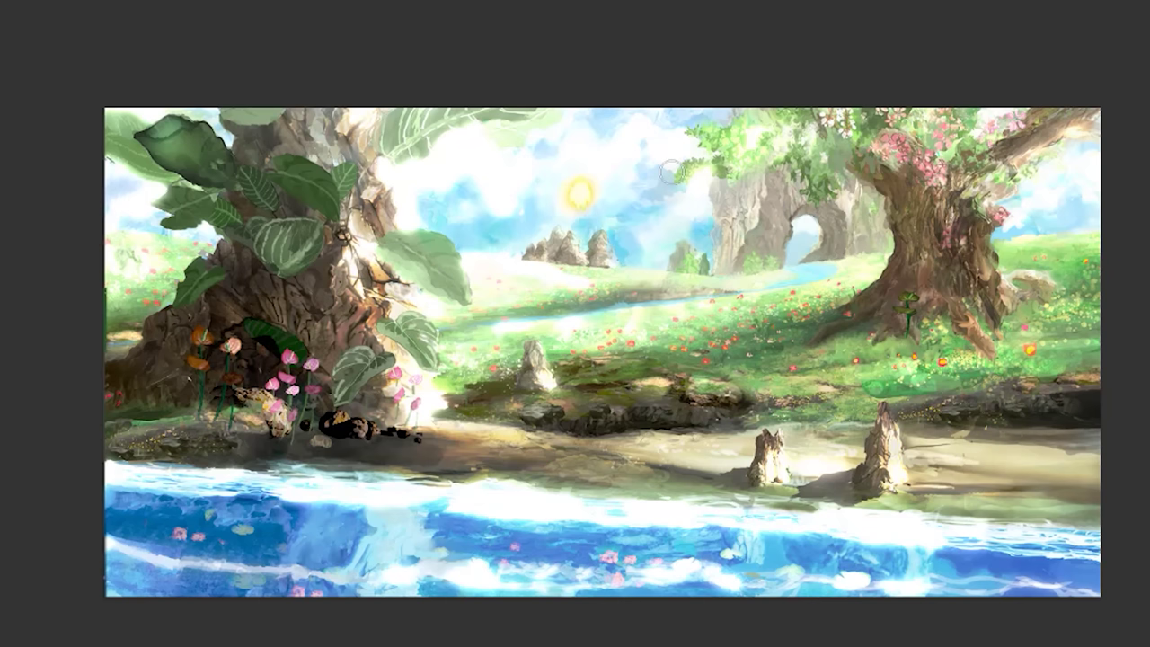
{"action": "left_click_drag", "start_coordinate": [1026, 349], "coordinate": [848, 445]}
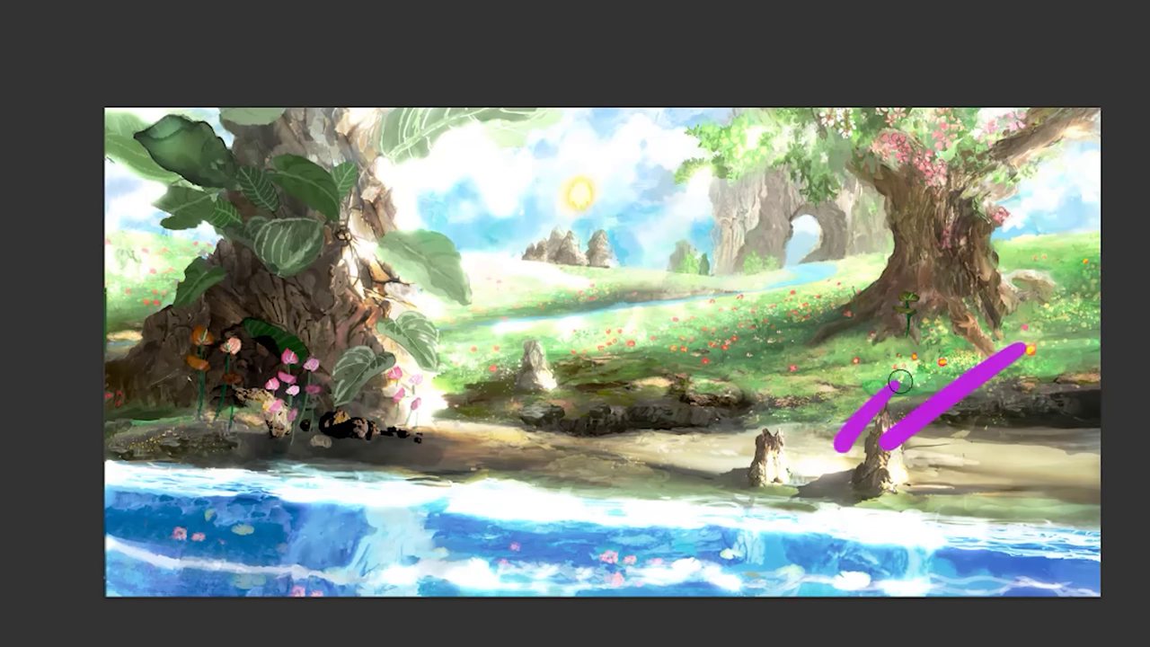
- Sketch extra arrowheads and diagonals, then undo them so only the one diagonal remains
{"action": "left_click_drag", "start_coordinate": [898, 385], "coordinate": [907, 453]}
{"action": "left_click_drag", "start_coordinate": [685, 252], "coordinate": [440, 392]}
{"action": "left_click_drag", "start_coordinate": [468, 344], "coordinate": [525, 385]}
{"action": "mouse_move", "coordinate": [674, 154]}
{"action": "left_mouse_down"}
{"action": "mouse_move", "coordinate": [580, 240]}
{"action": "mouse_move", "coordinate": [560, 304]}
{"action": "mouse_move", "coordinate": [581, 343]}
{"action": "left_mouse_up"}
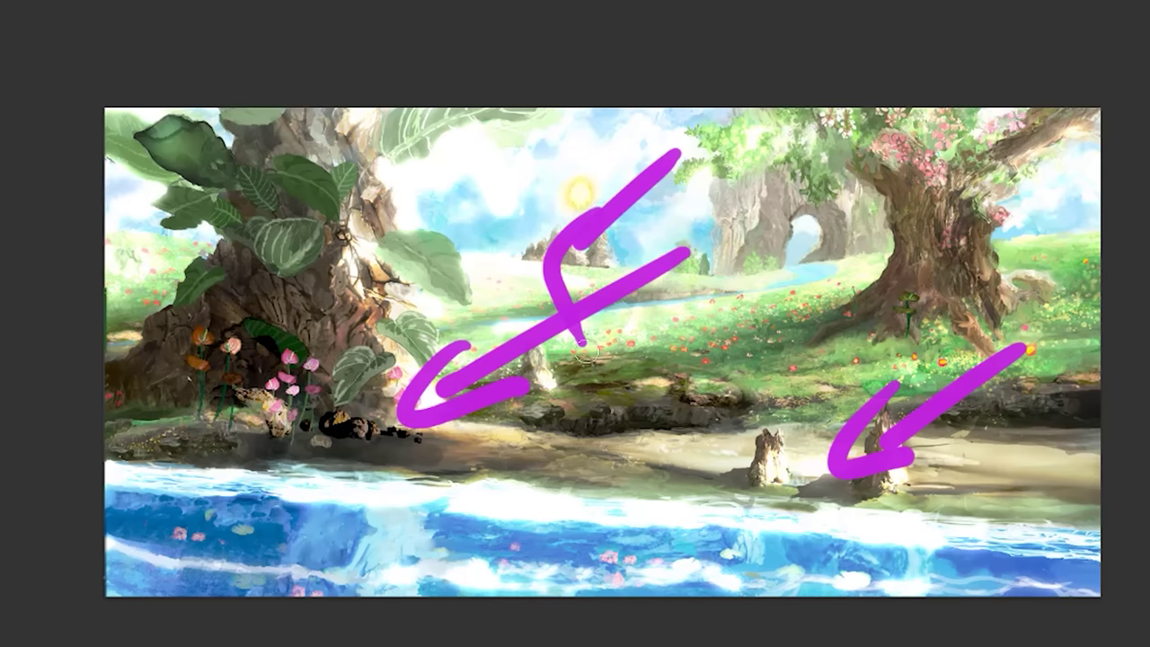
{"action": "key", "text": "ctrl+z"}
{"action": "key", "text": "ctrl+z"}
{"action": "key", "text": "ctrl+z"}
{"action": "key", "text": "ctrl+z"}
{"action": "key", "text": "ctrl+z"}
{"action": "key", "text": "ctrl+z"}
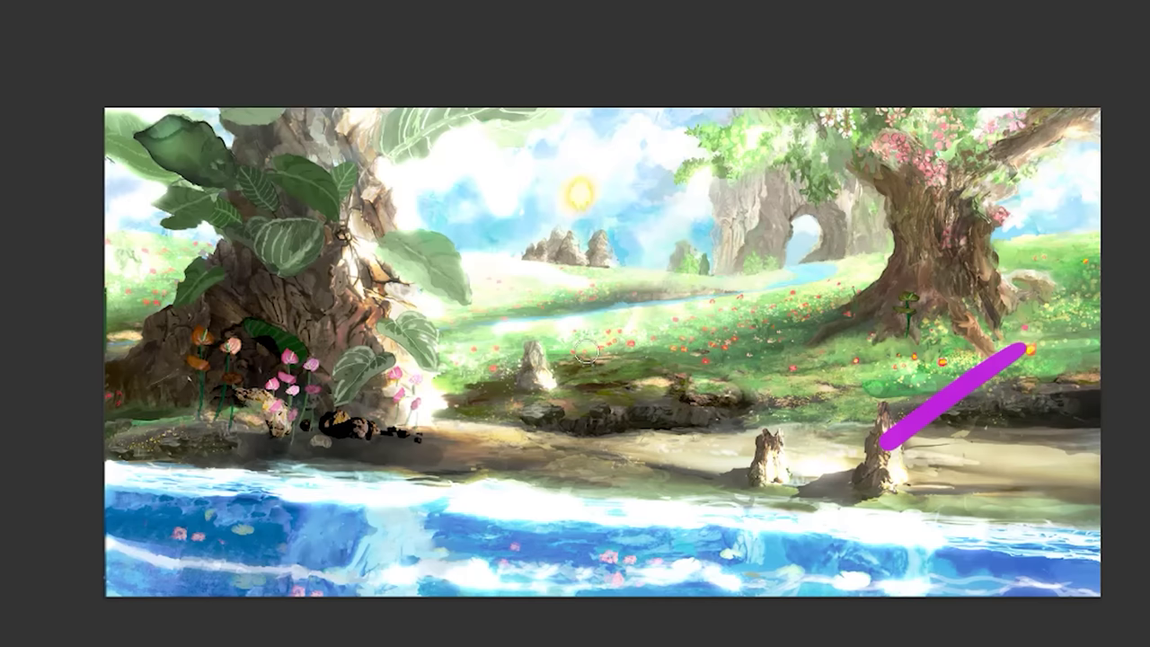